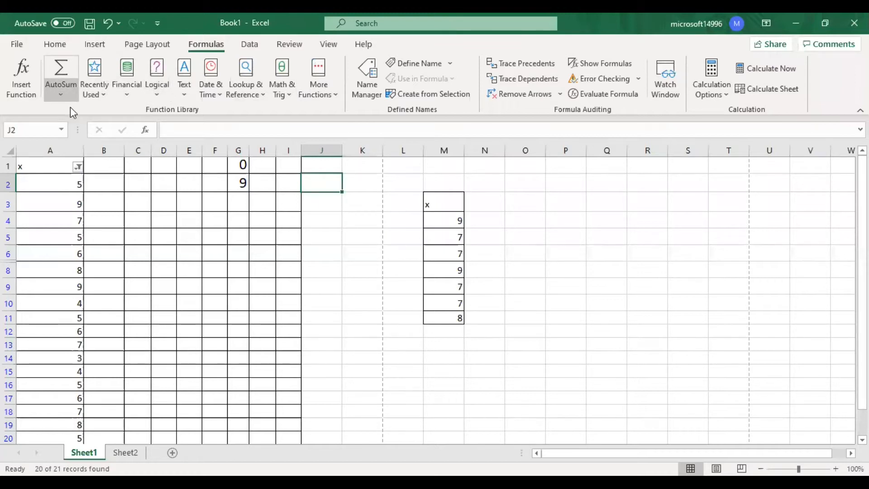
- Look through the function library categories, from AutoSum and Recently Used through Financial, Logical, Text and Math & Trig to Statistical
click(62, 96)
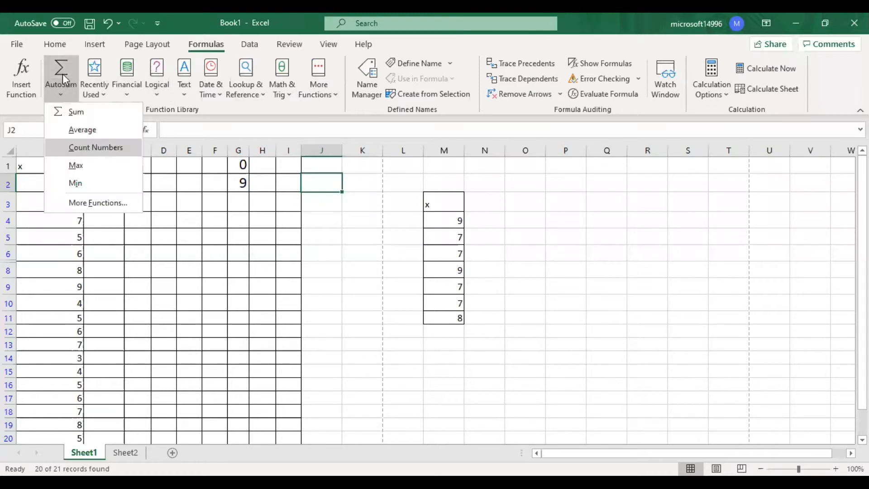
click(97, 95)
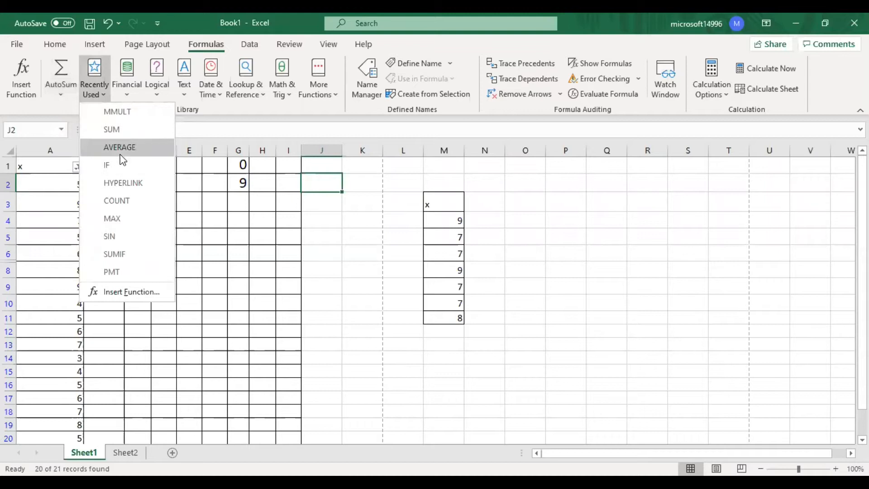
click(128, 95)
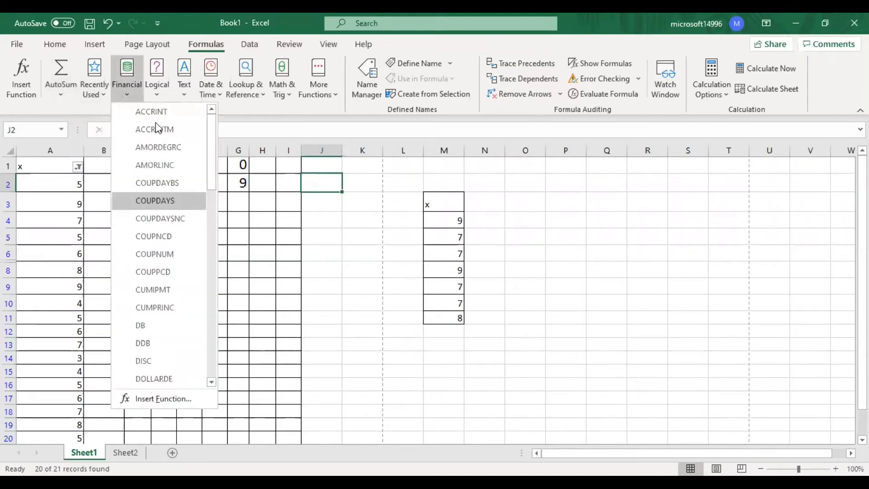
click(159, 95)
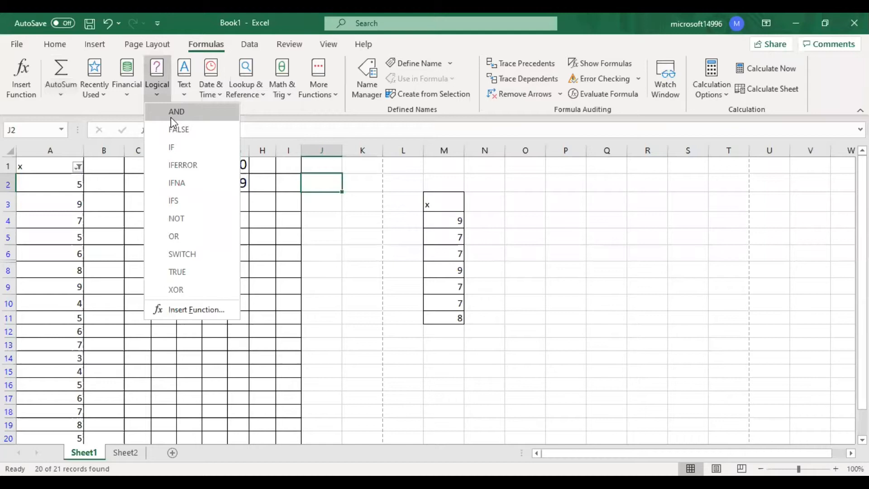
click(180, 89)
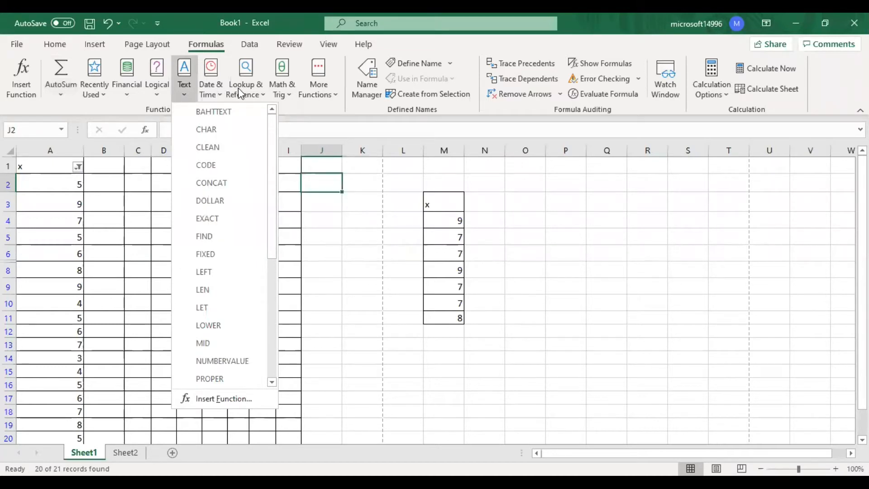
click(257, 93)
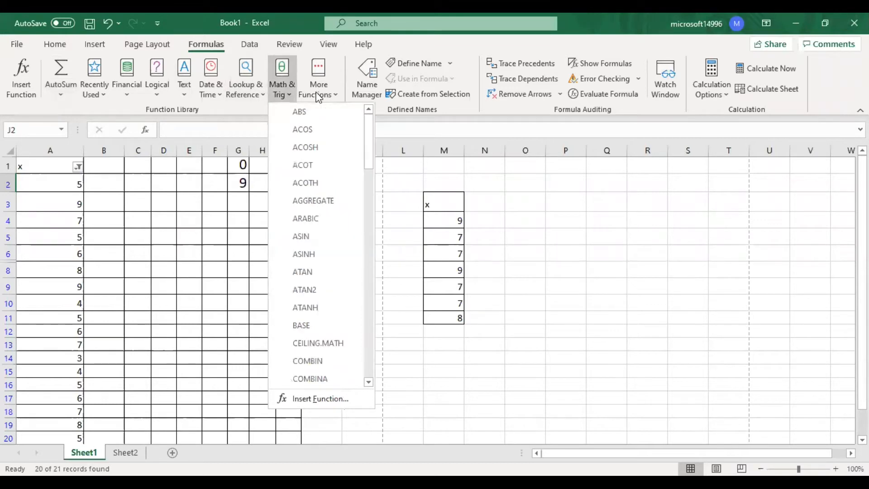
mouse_move(319, 97)
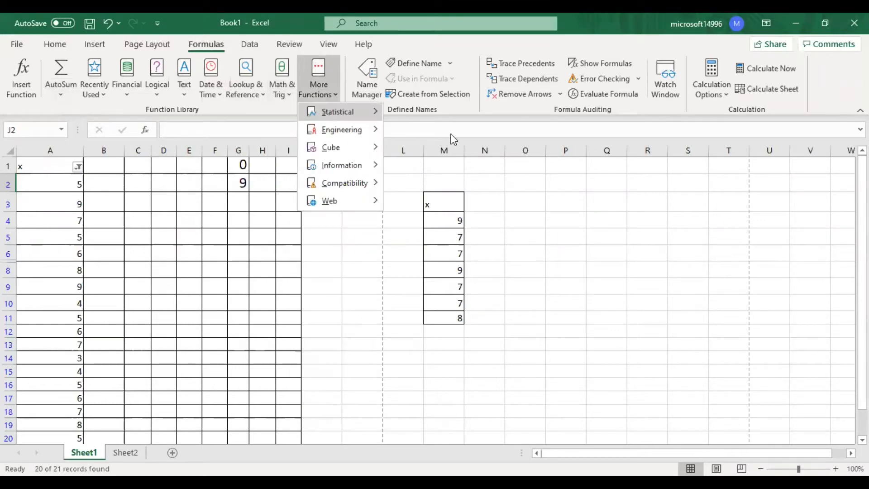
mouse_move(325, 112)
mouse_move(515, 142)
mouse_down()
mouse_move(517, 319)
mouse_move(506, 376)
mouse_move(501, 131)
mouse_up()
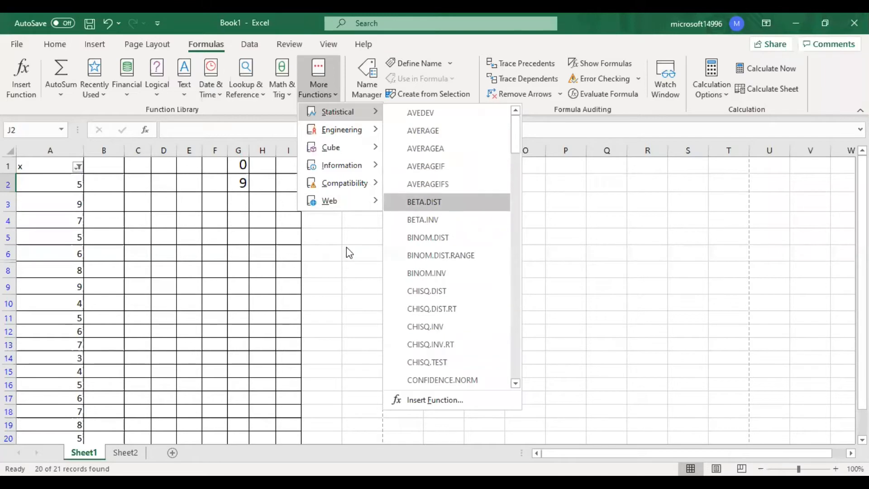
- Start inserting a function in cell K5 and browse the list of functions for all categories
click(344, 233)
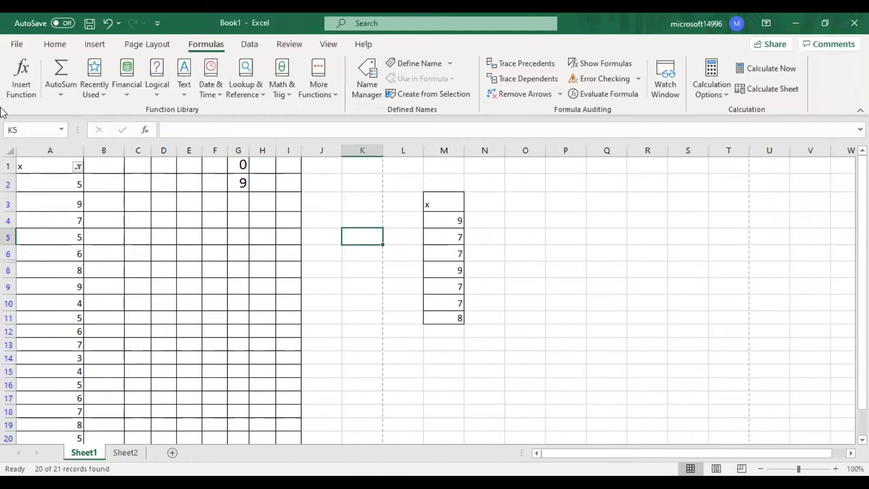
click(14, 77)
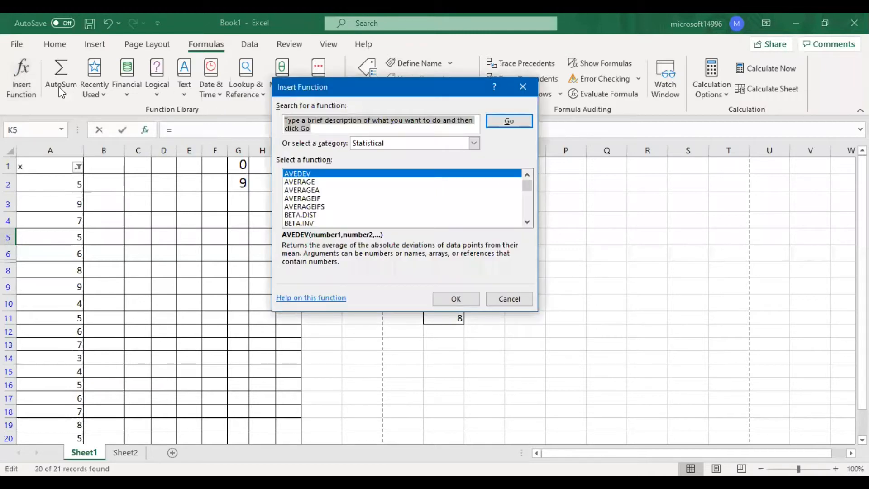
click(473, 144)
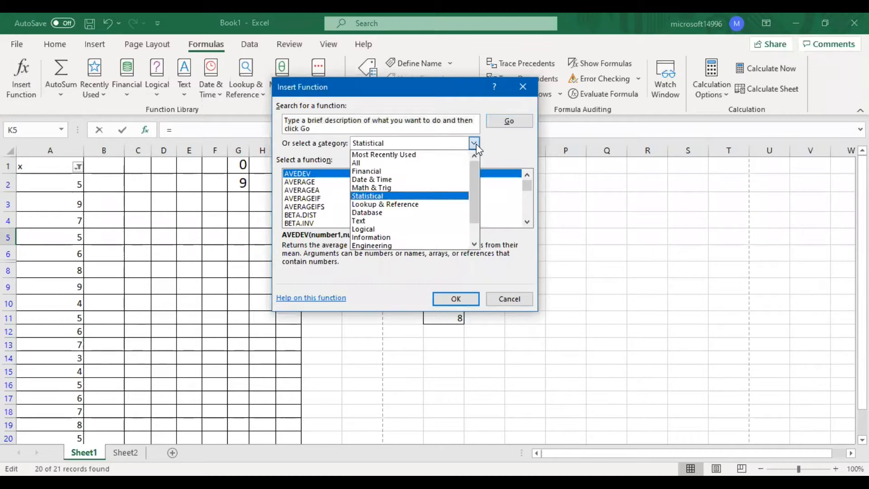
click(423, 195)
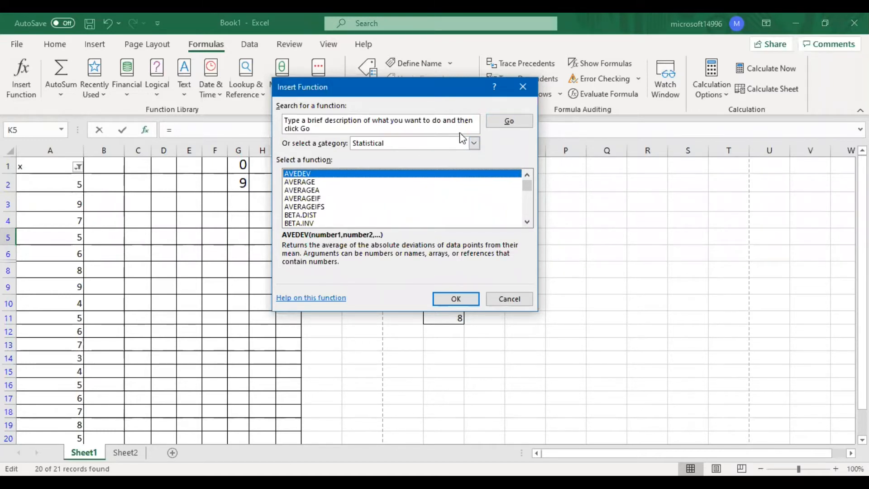
click(473, 144)
click(442, 162)
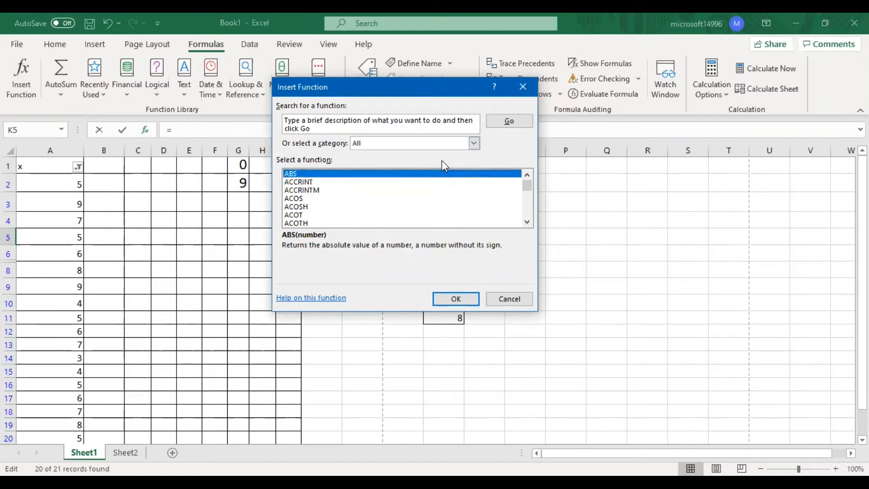
mouse_move(526, 188)
mouse_down()
mouse_move(533, 223)
mouse_move(528, 176)
mouse_up()
drag(528, 178, 528, 189)
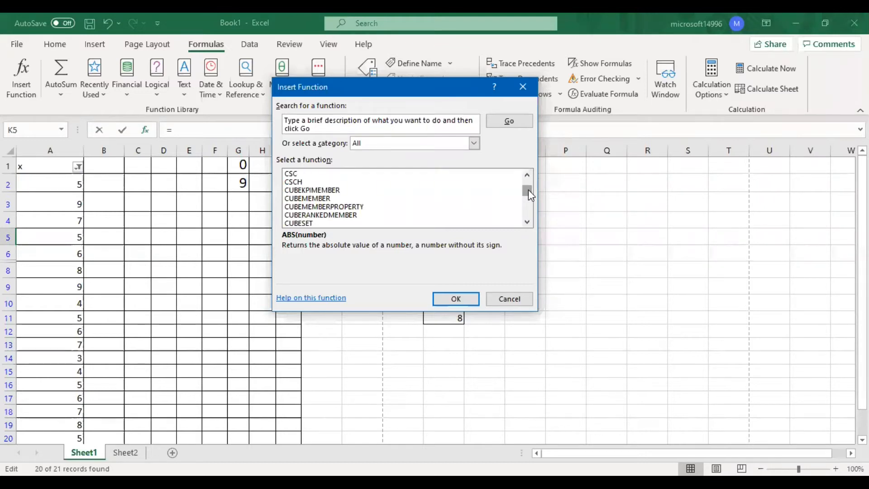
mouse_move(528, 189)
mouse_down()
mouse_move(529, 214)
mouse_move(528, 172)
mouse_up()
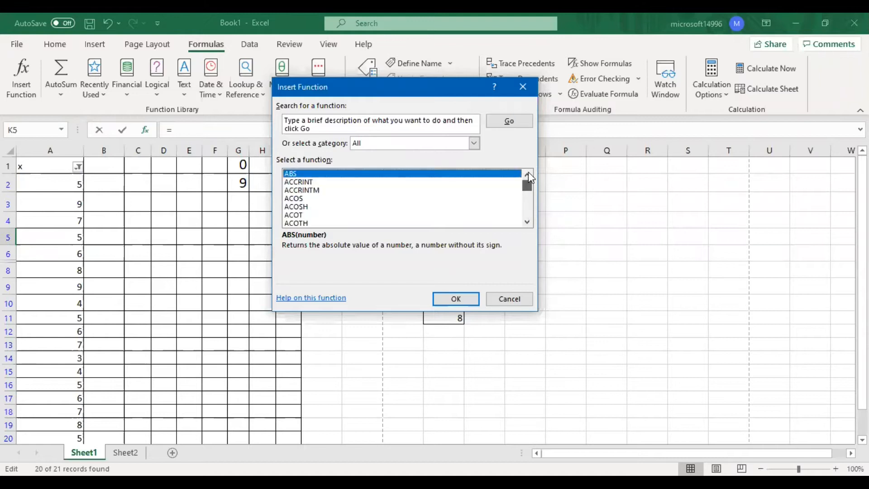
- Review the descriptions of the Statistical functions and insert the AVERAGE function into cell K5
click(473, 142)
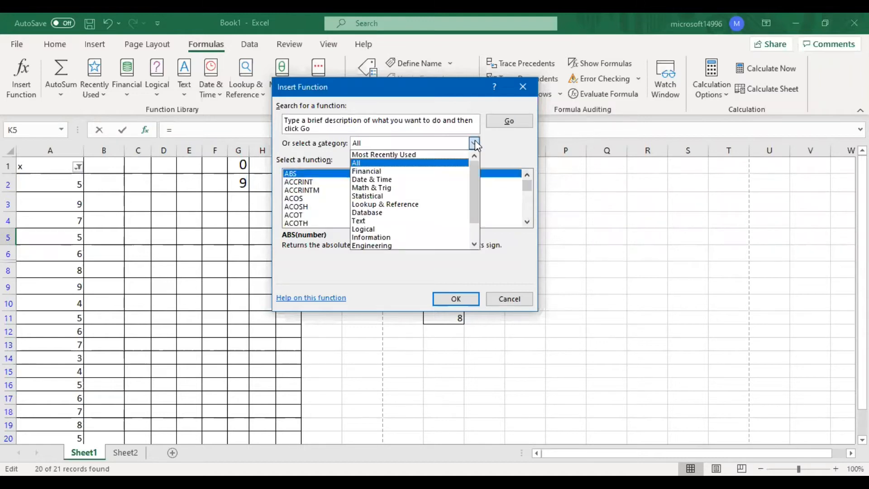
click(463, 196)
click(340, 199)
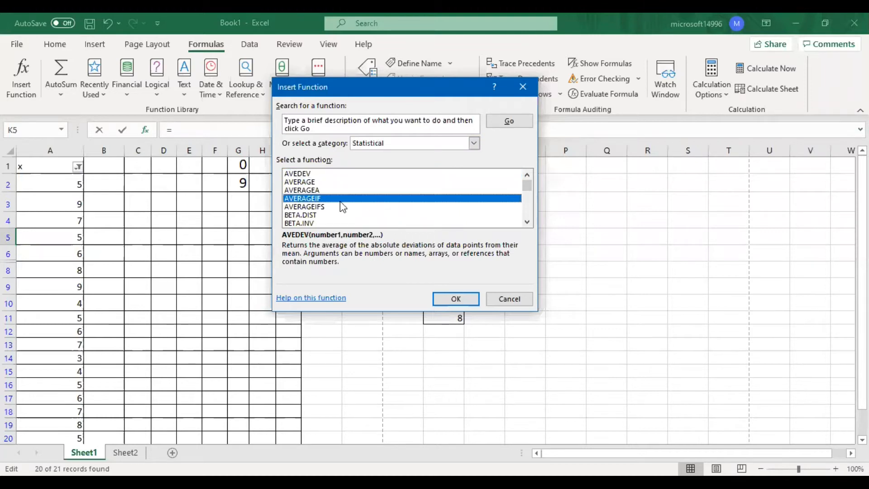
key(Down)
key(Down)
key(Down)
key(Down)
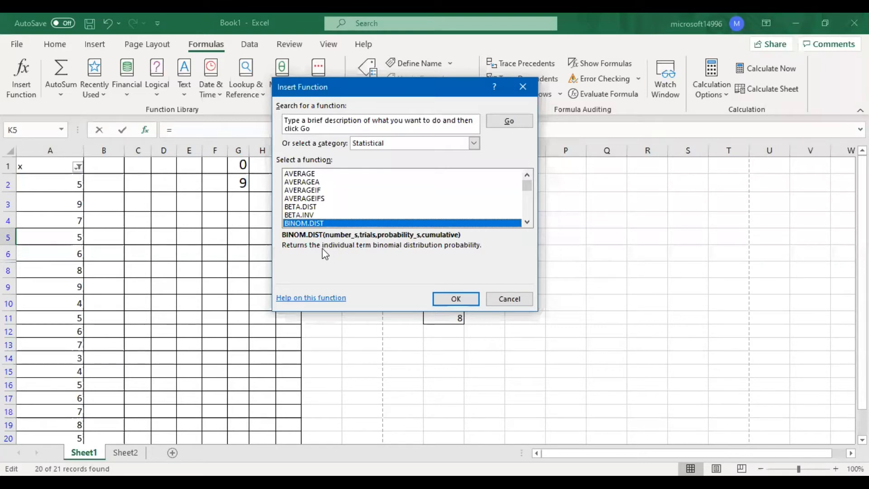
click(393, 175)
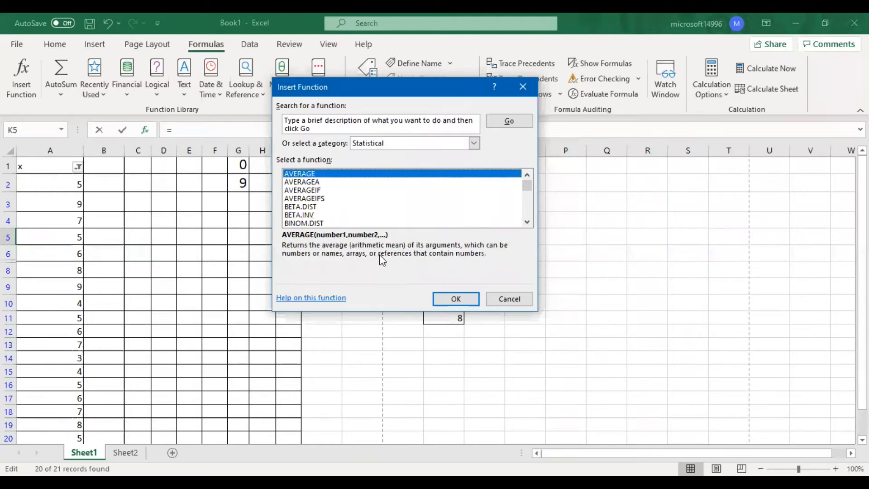
click(442, 299)
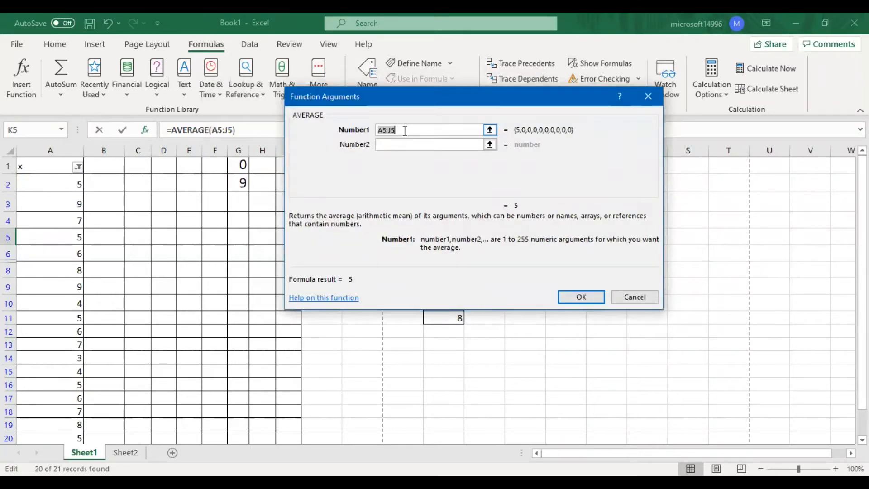
- Set the first argument of the AVERAGE function to the range A2:A22
click(51, 179)
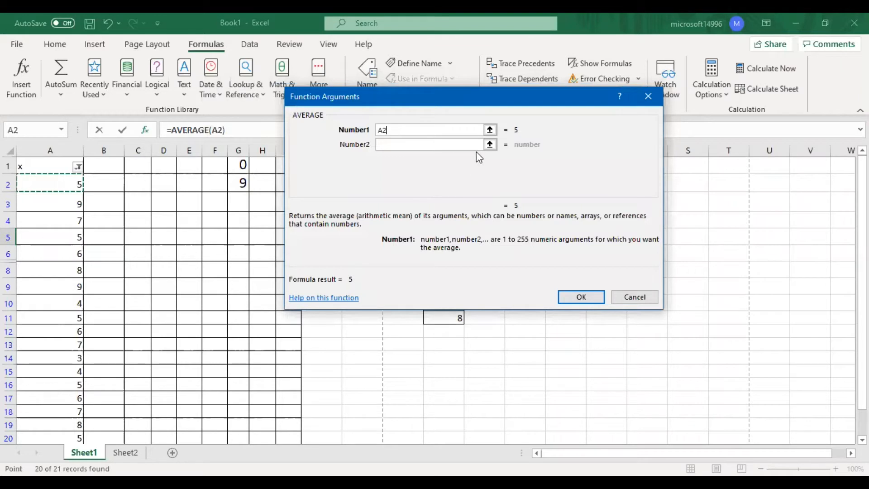
key(ctrl+shift+Down)
click(491, 130)
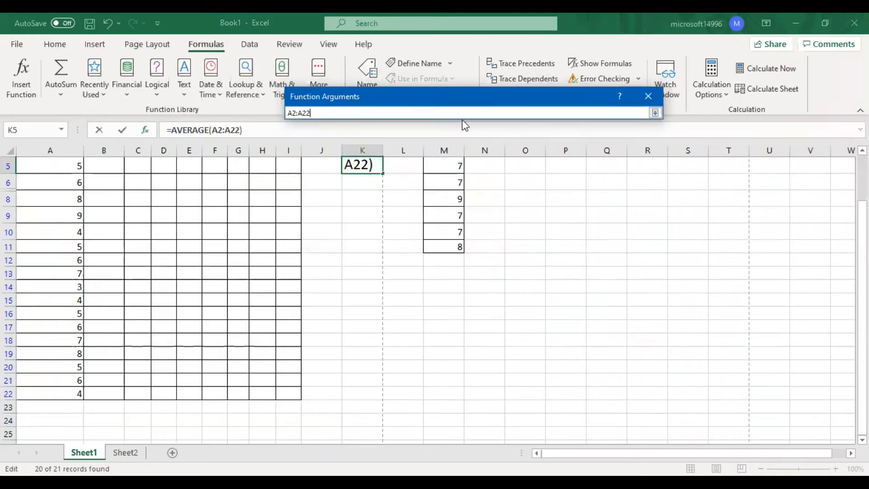
click(654, 113)
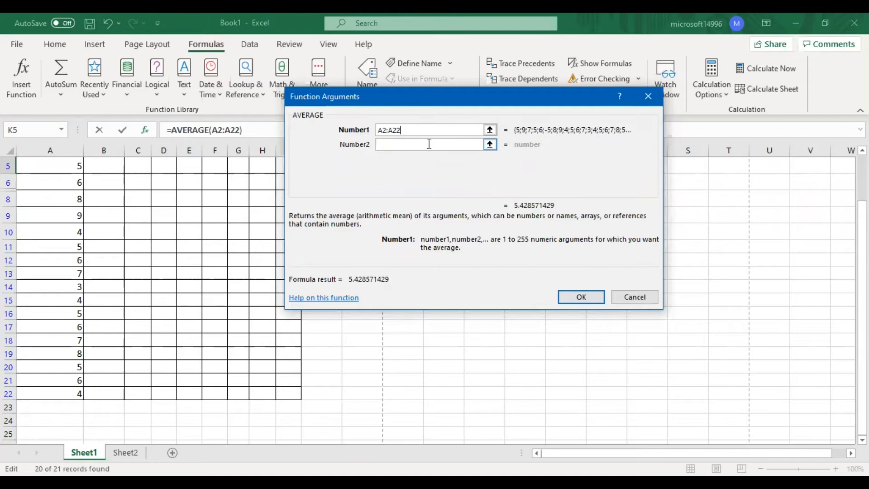
- Examine how many additional number arguments the AVERAGE function offers beyond the first one
click(429, 144)
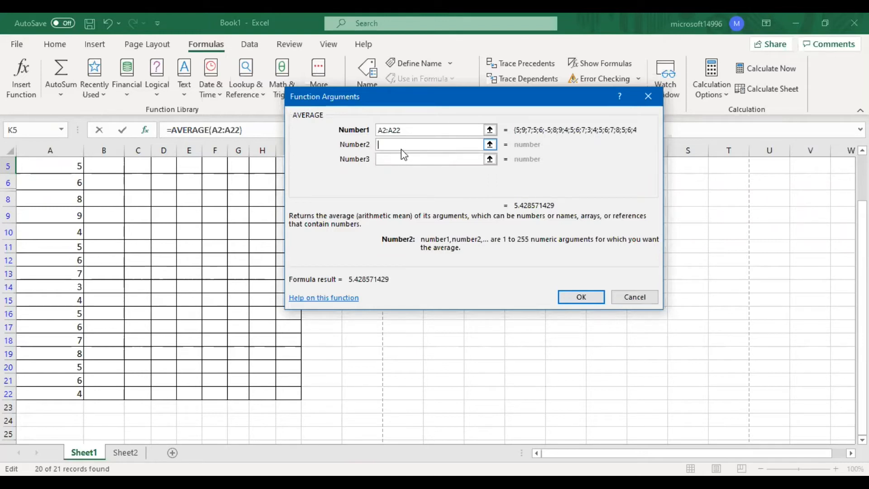
click(406, 162)
click(405, 174)
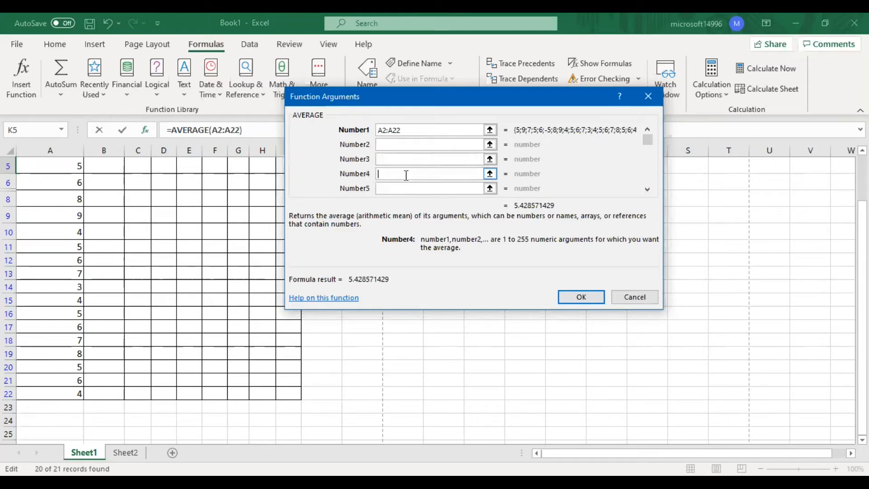
click(405, 188)
drag(650, 151, 655, 176)
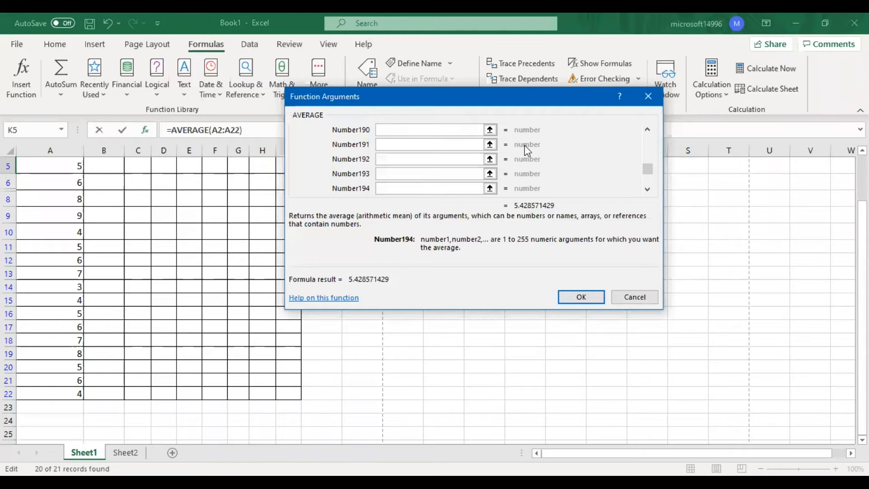
drag(650, 167, 649, 126)
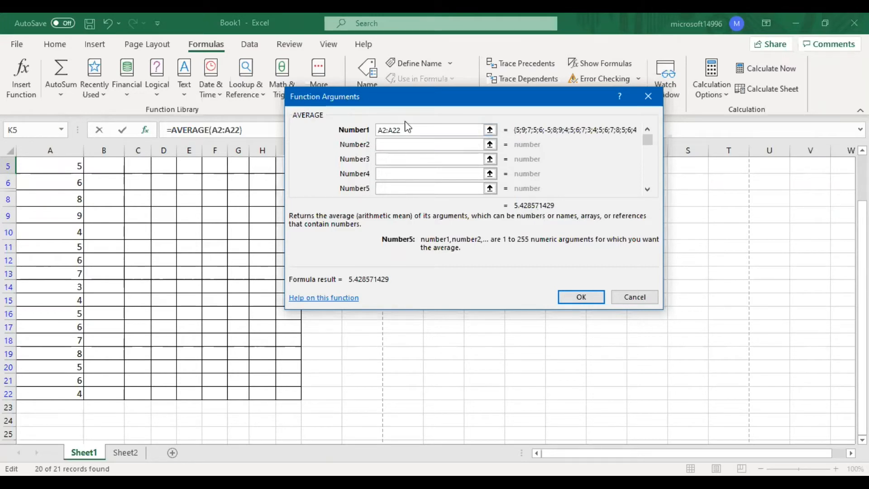
click(415, 130)
click(415, 130)
text(,)
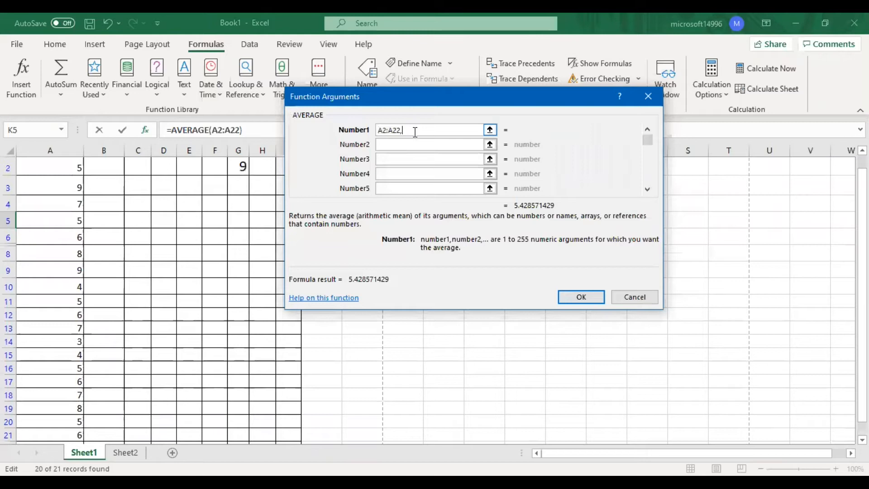
text(j)
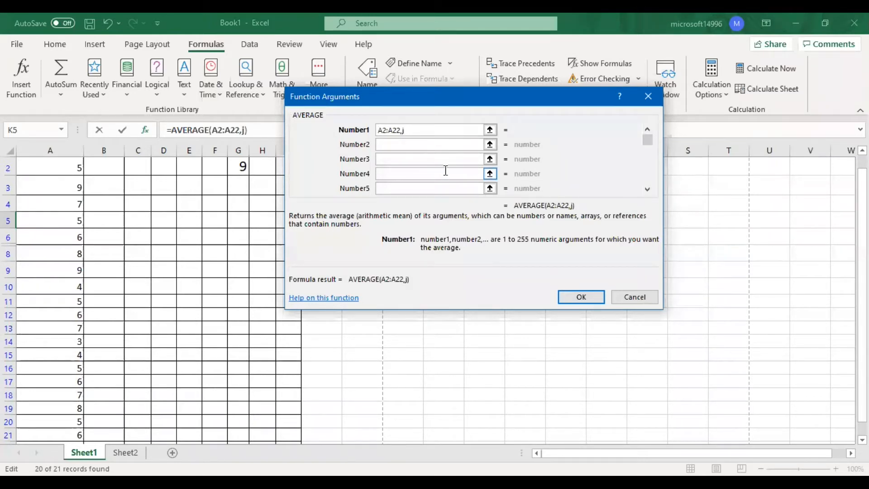
key(BackSpace)
key(BackSpace)
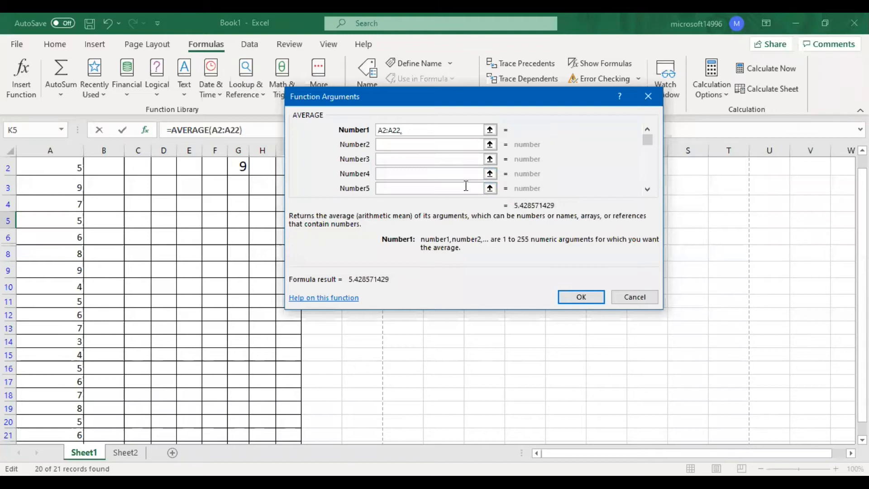
key(BackSpace)
- Try to apply the AVERAGE formula with a semicolon entered as the Number2 argument
click(456, 148)
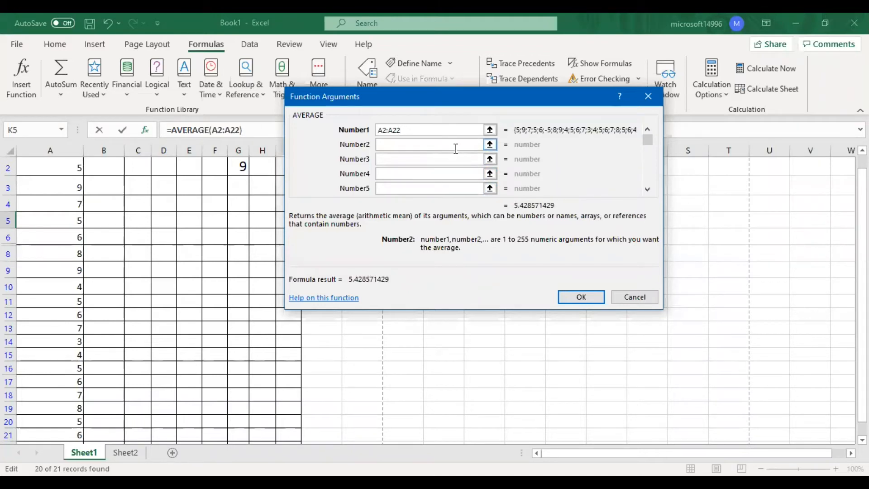
text(;)
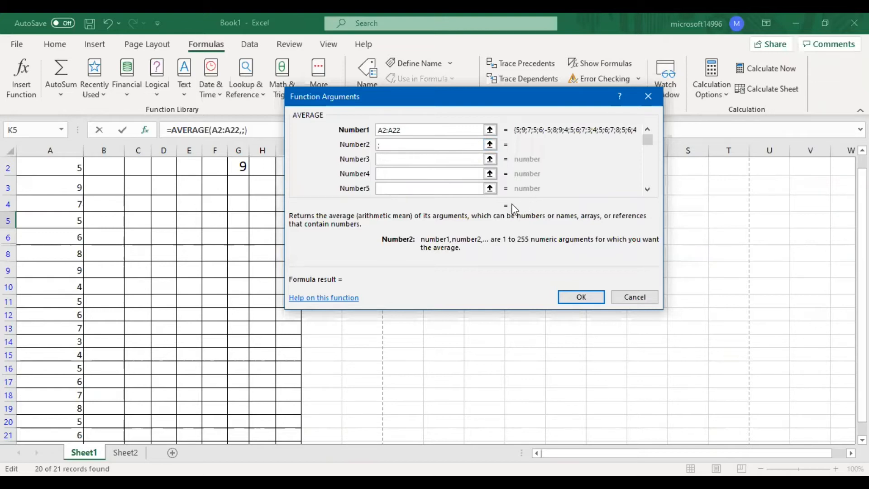
click(567, 297)
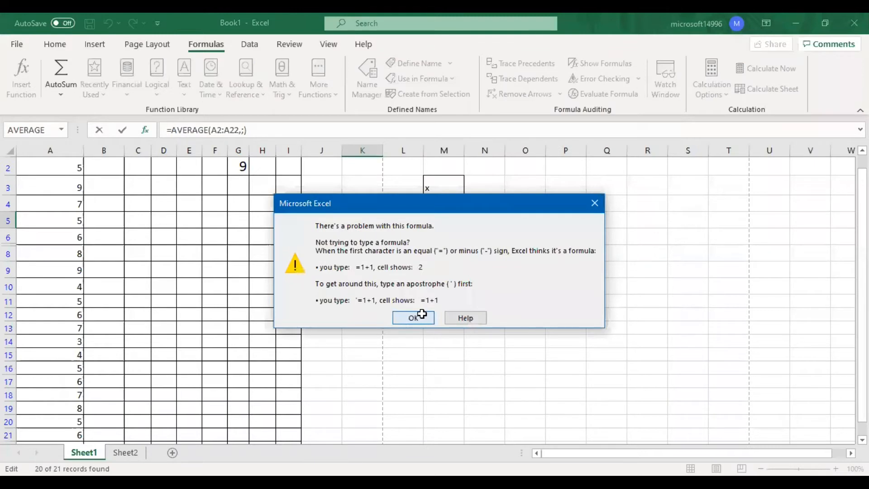
click(422, 314)
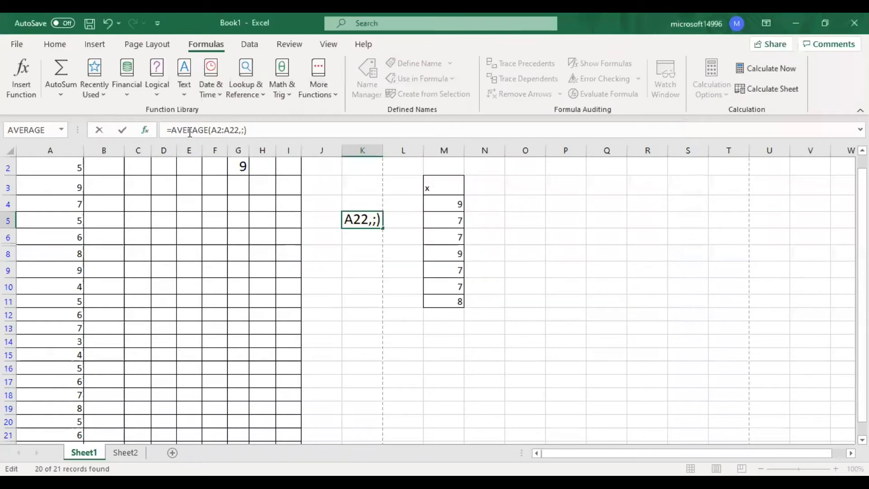
- Remove the semicolon from the Number2 argument and apply the AVERAGE function to cell K5
click(21, 77)
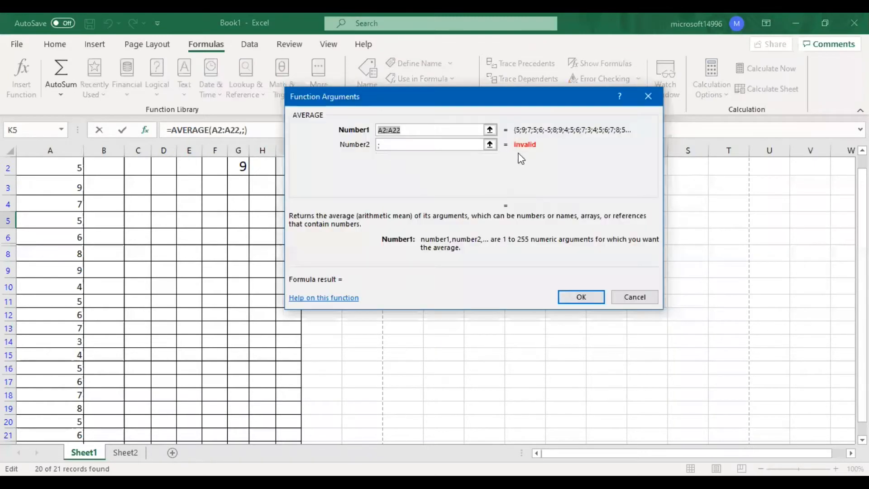
click(387, 145)
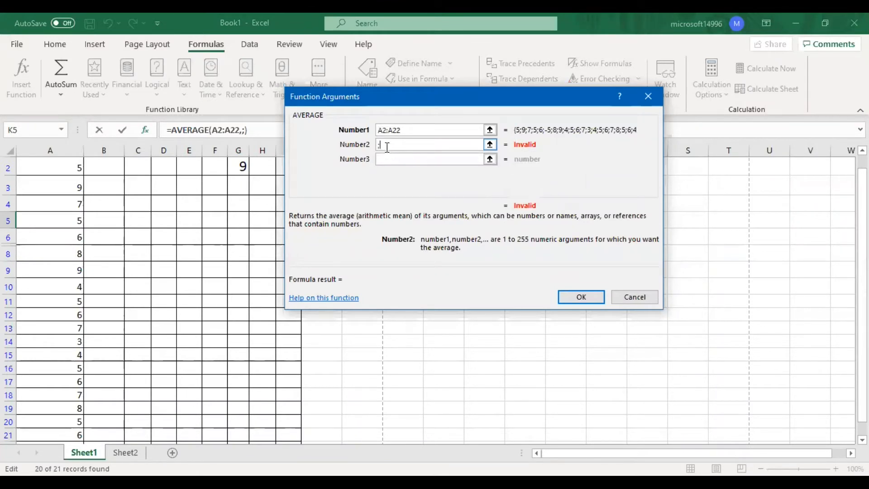
key(BackSpace)
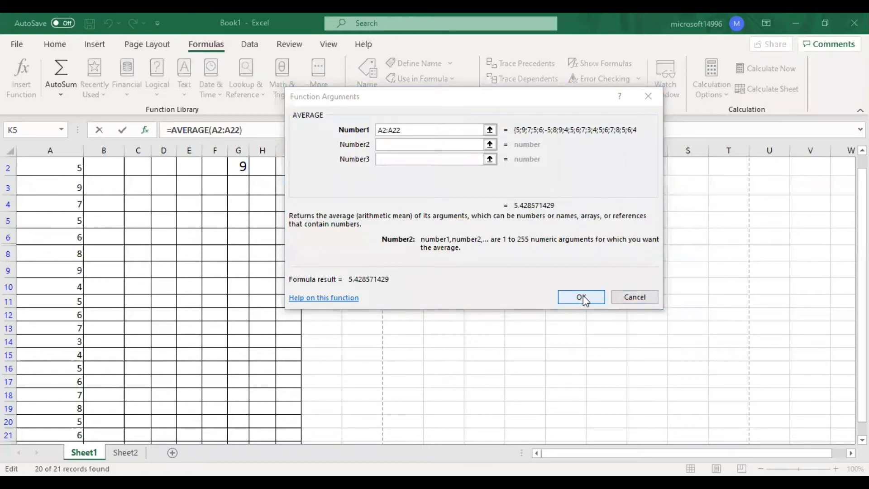
click(581, 298)
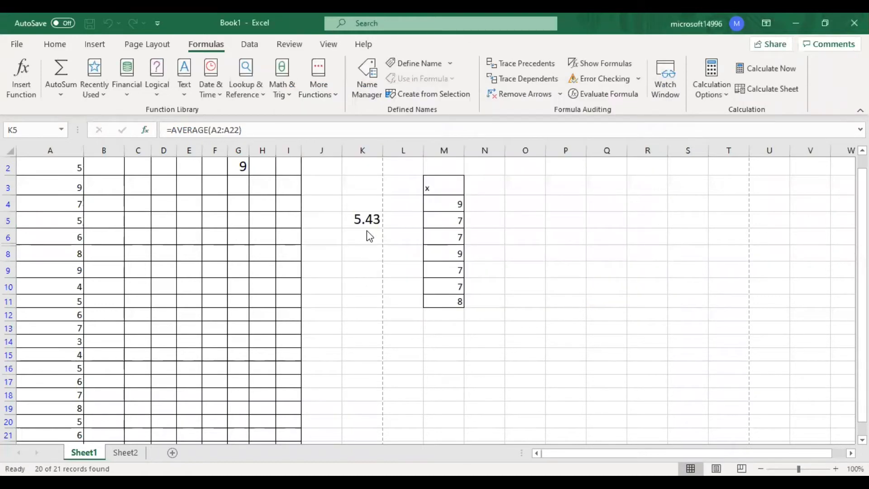
- Review the arguments of the AVERAGE function in cell K5
click(360, 218)
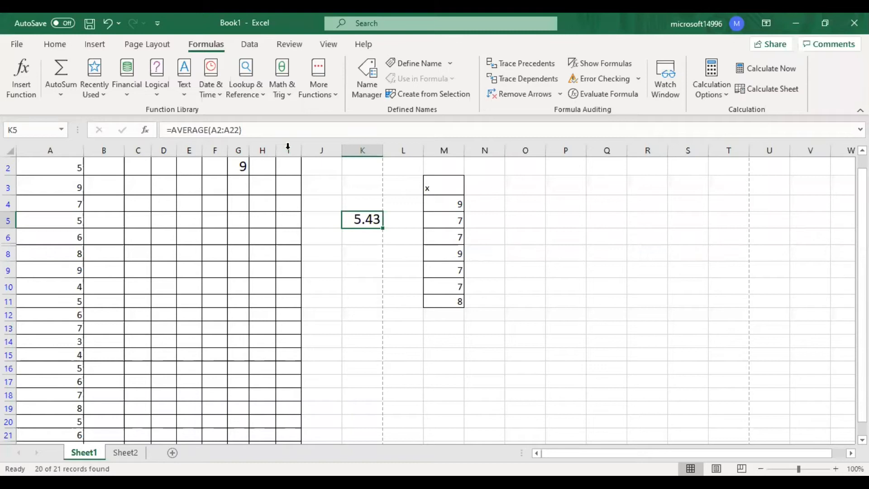
click(24, 90)
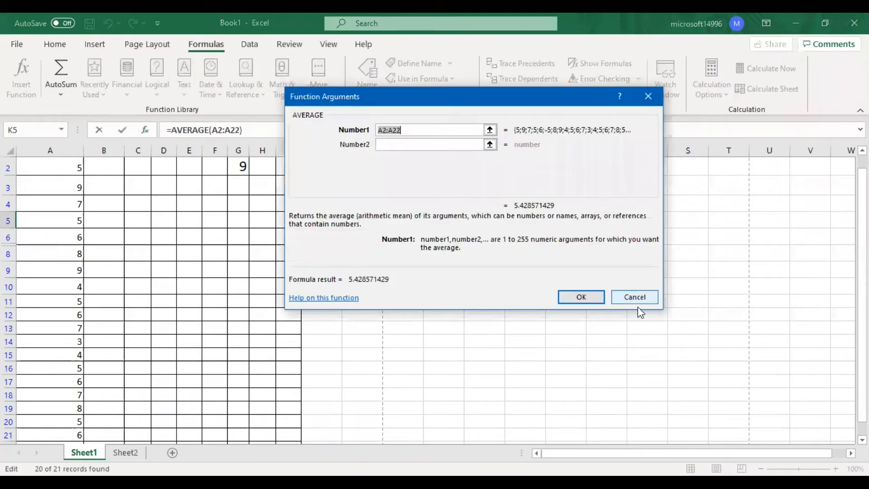
key(Return)
- Start inserting a function into cell I2 and search the function list for "if"
click(293, 167)
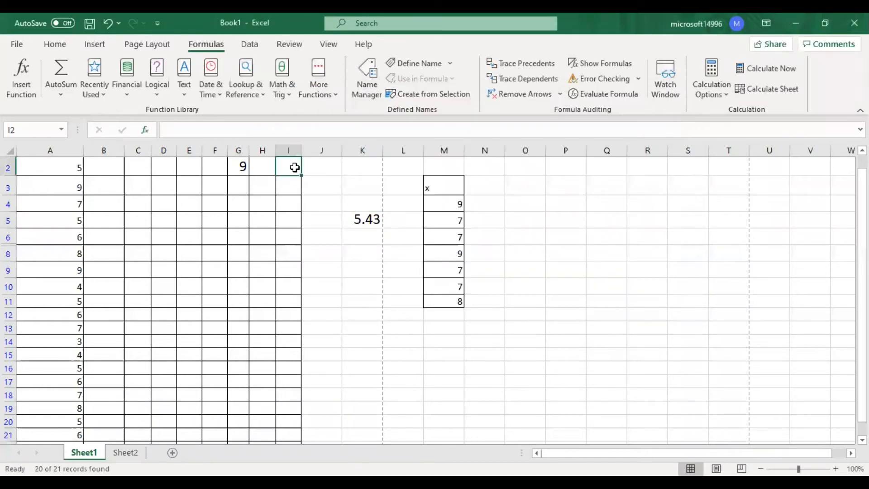
scroll(294, 167, up, 1)
key(Down)
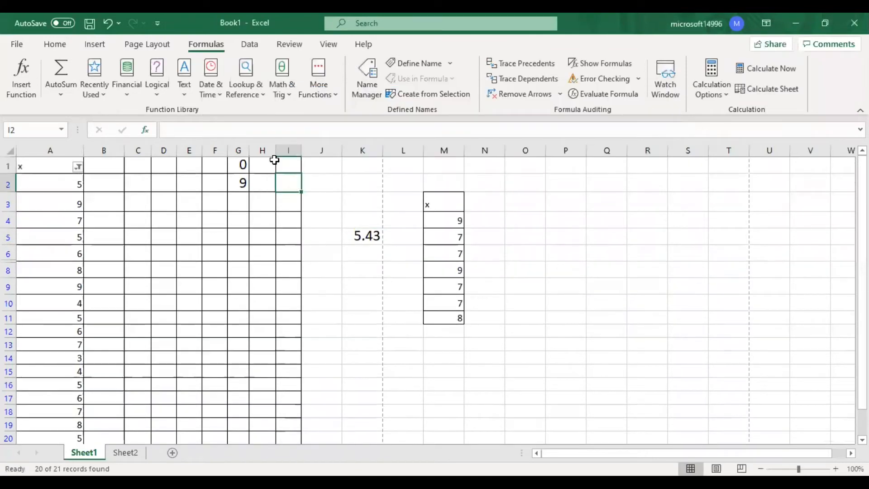
click(35, 71)
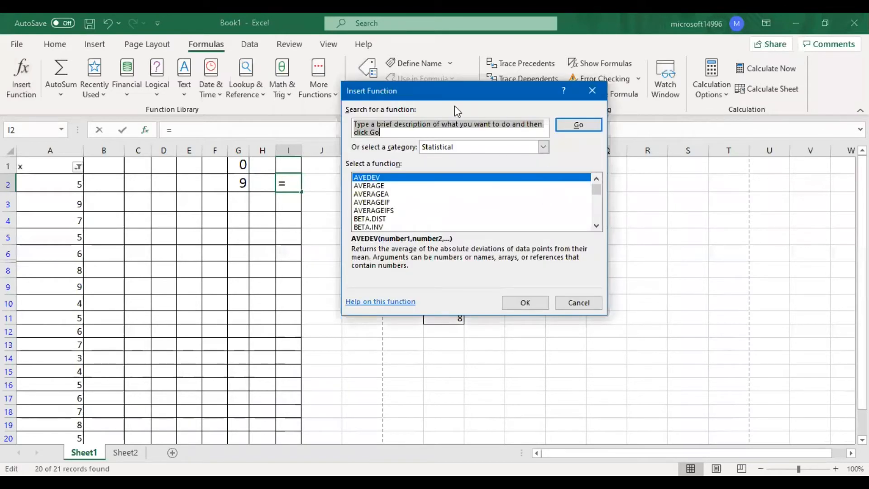
text(if)
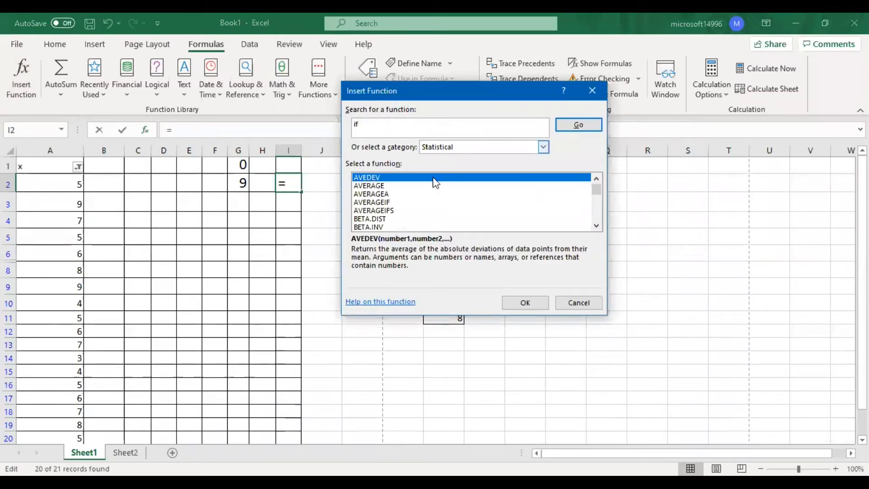
click(584, 125)
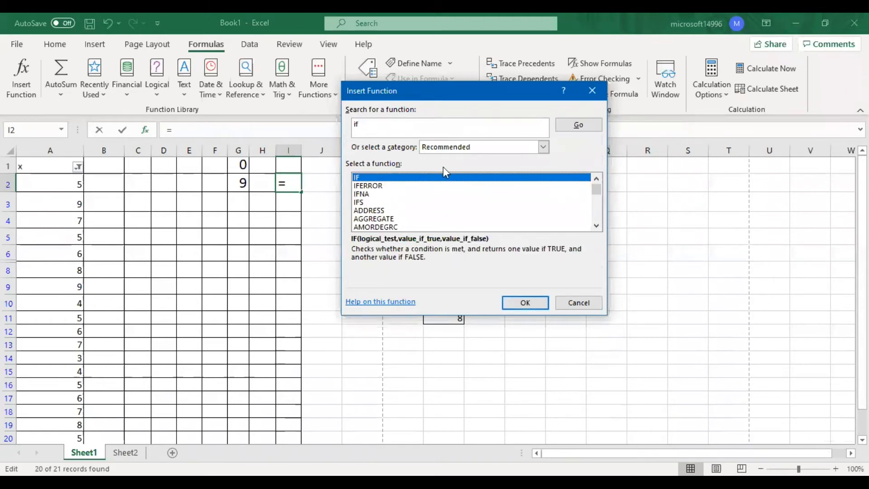
- Insert the IF function from the Logical category into cell I2
click(542, 148)
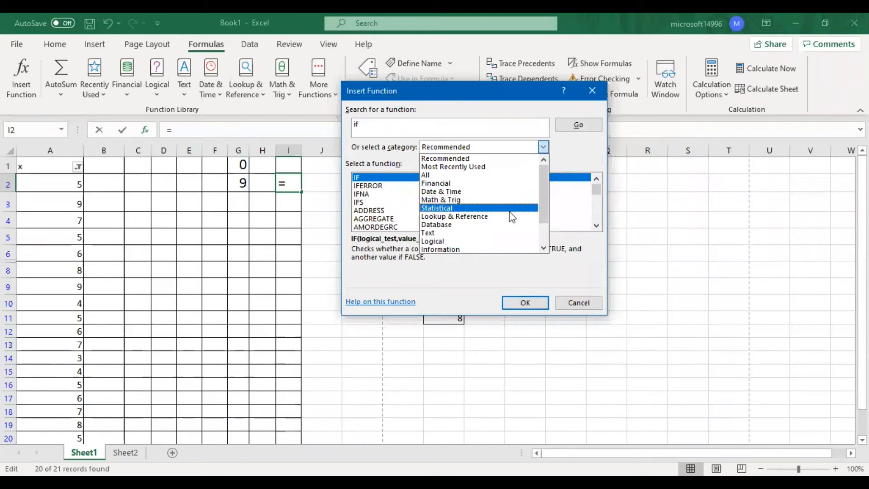
click(496, 241)
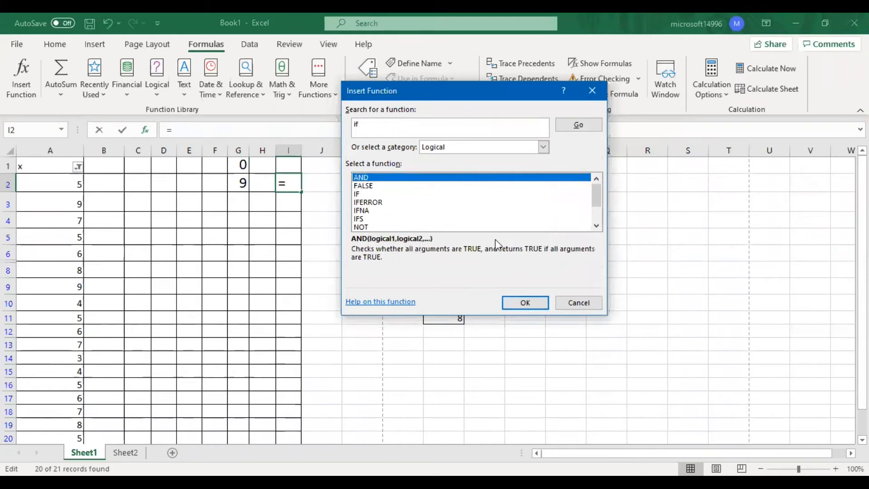
click(360, 194)
click(514, 307)
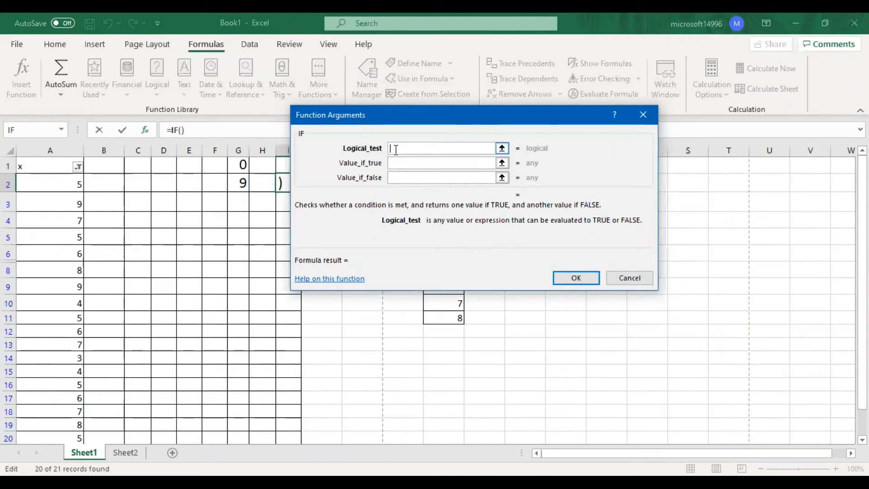
- Set the logical test of the IF function to A2<5
text(5+)
key(BackSpace)
key(BackSpace)
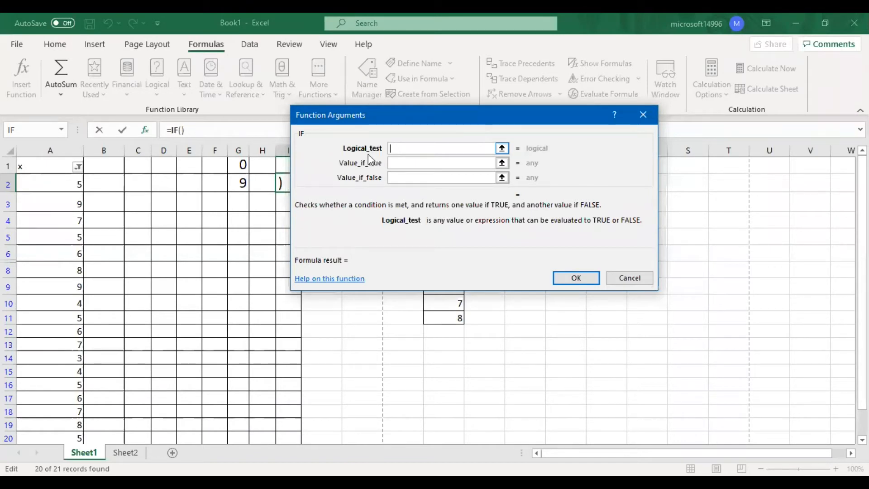
click(59, 183)
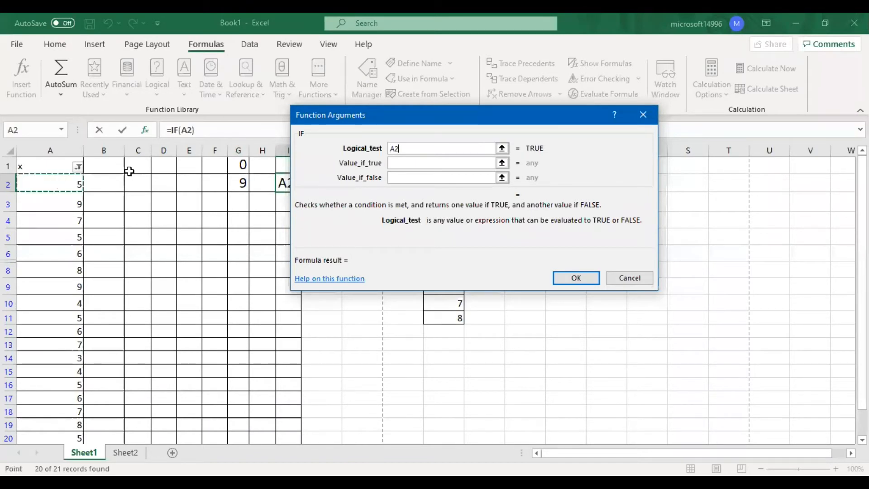
text(<5)
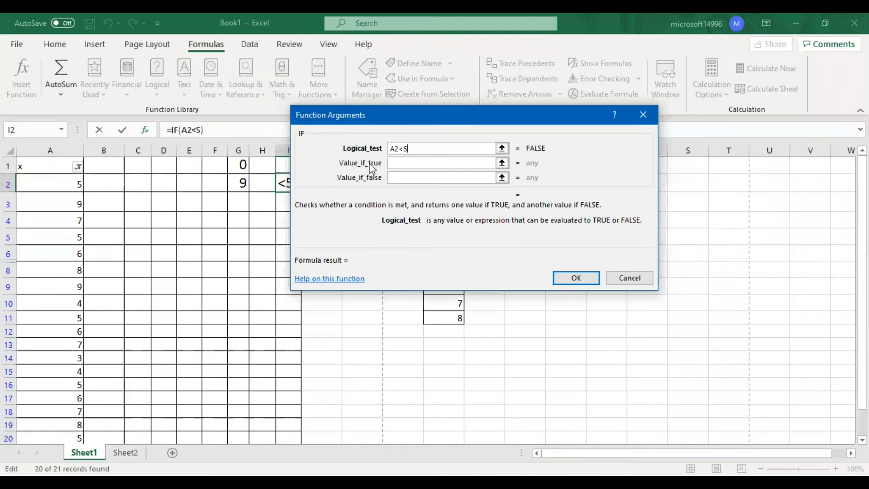
- Set the IF function to return "Fail" when true and "Pass" when false, and apply it to cell I2
click(429, 163)
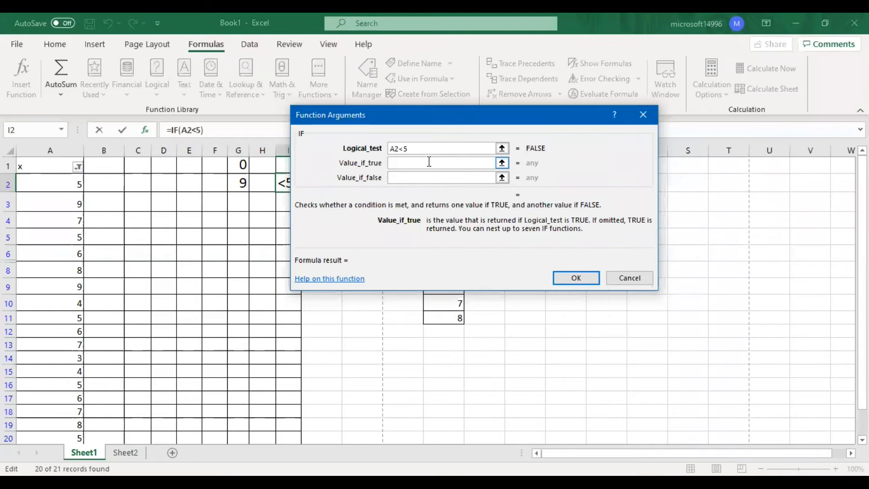
text(Fail)
click(429, 177)
text(Pass)
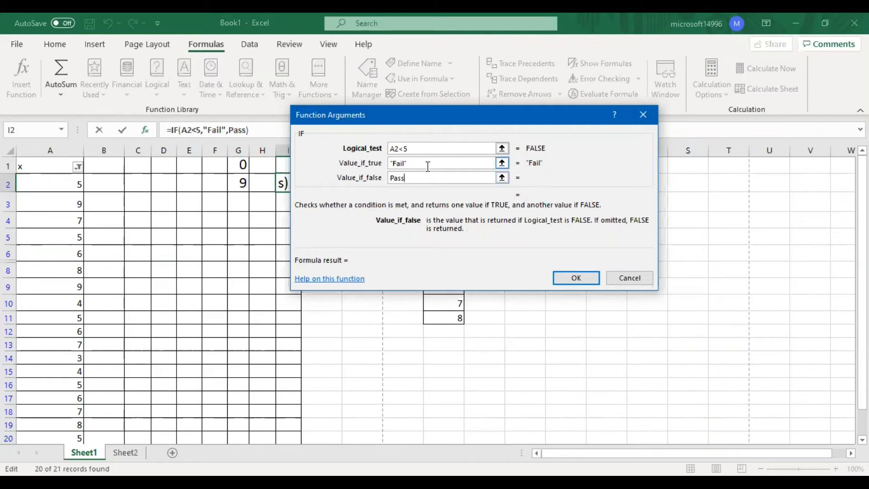
click(423, 164)
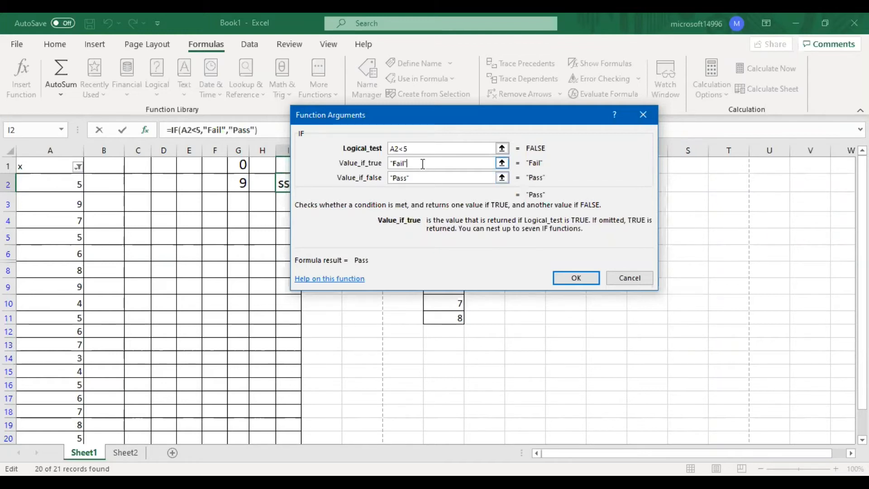
click(576, 278)
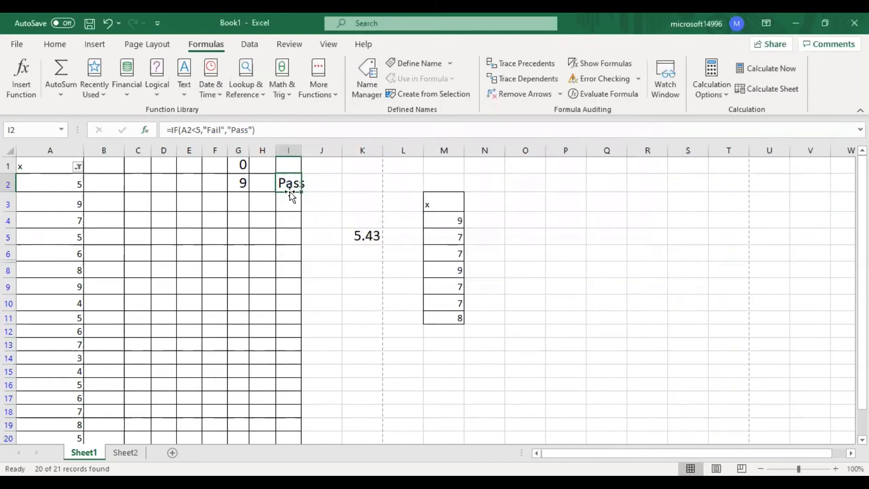
- Fit column I to its contents and fill the IF formula from I2 down to I18
double_click(301, 144)
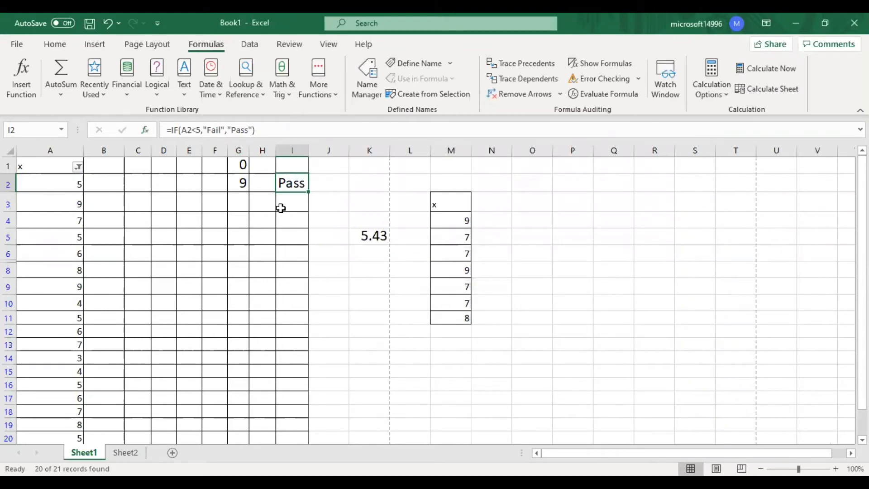
drag(308, 192, 301, 417)
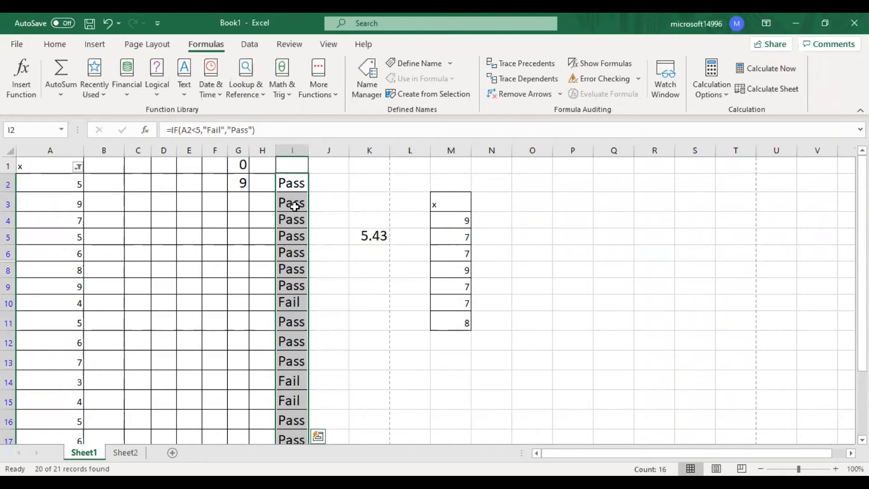
- Examine the IF function arguments of the copied formulas in cells I3 and I5
click(295, 206)
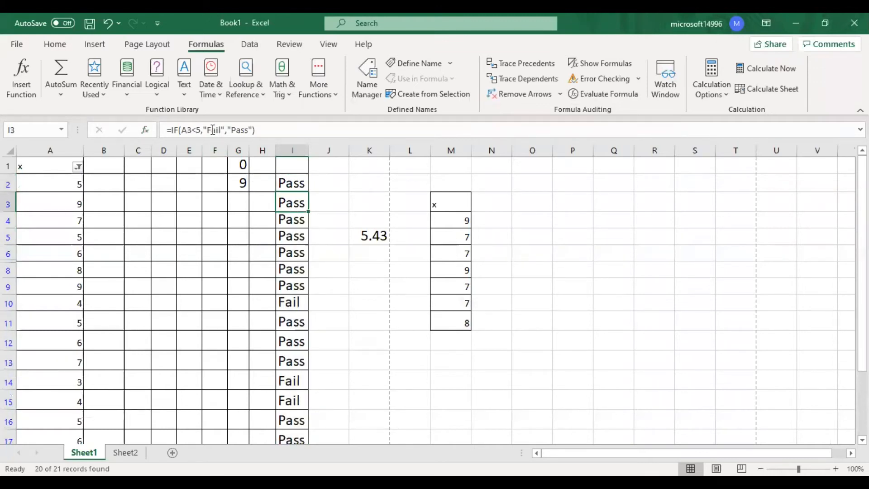
click(16, 70)
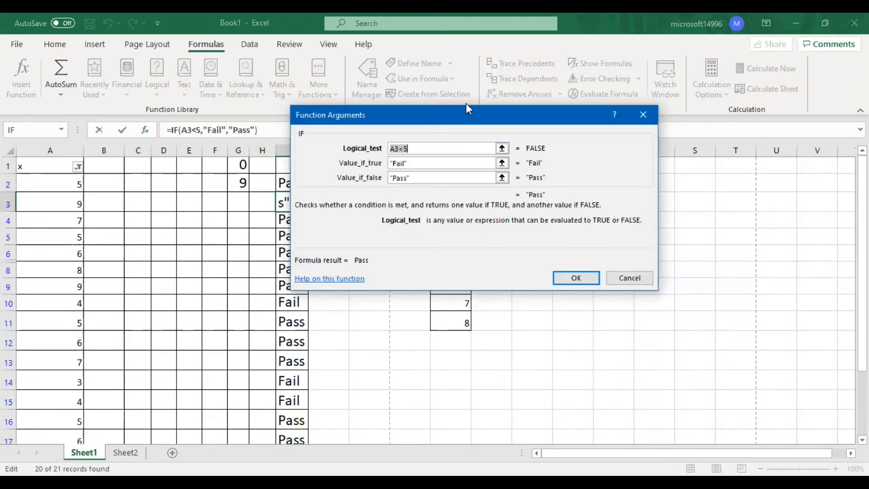
drag(465, 109, 515, 88)
click(663, 260)
click(284, 242)
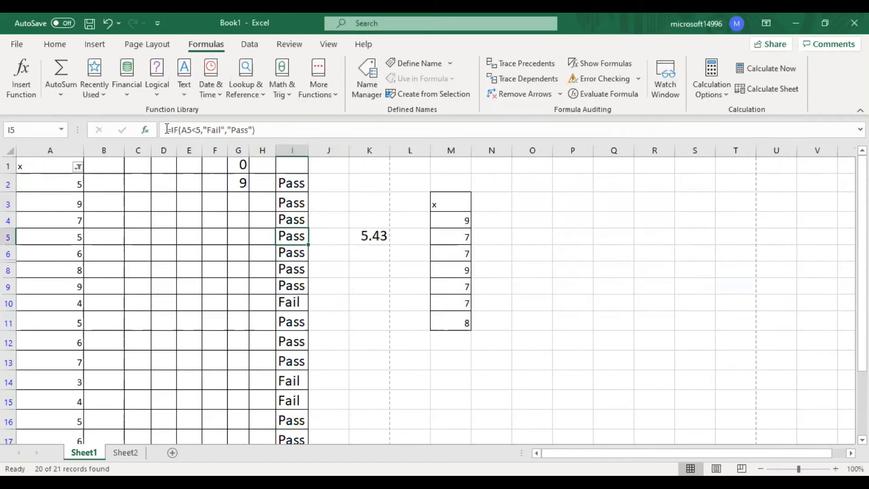
click(24, 80)
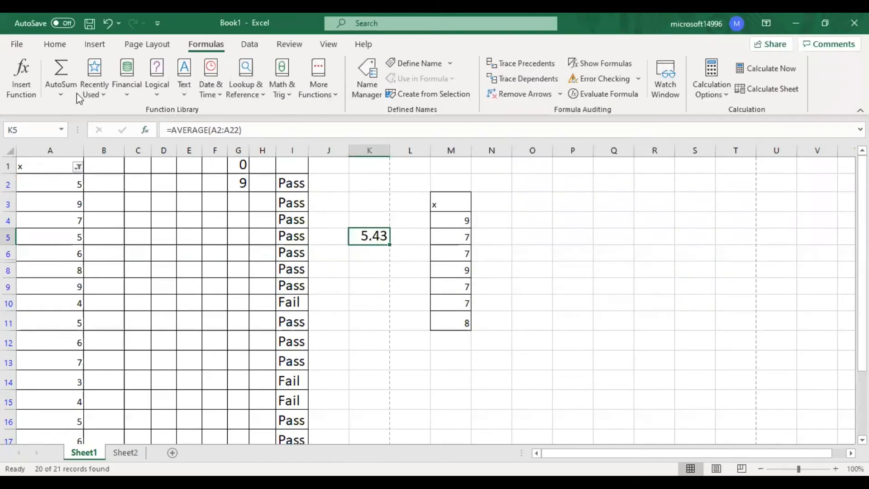
- Check the number arguments and description of the AVERAGE function used in cell K5
click(24, 80)
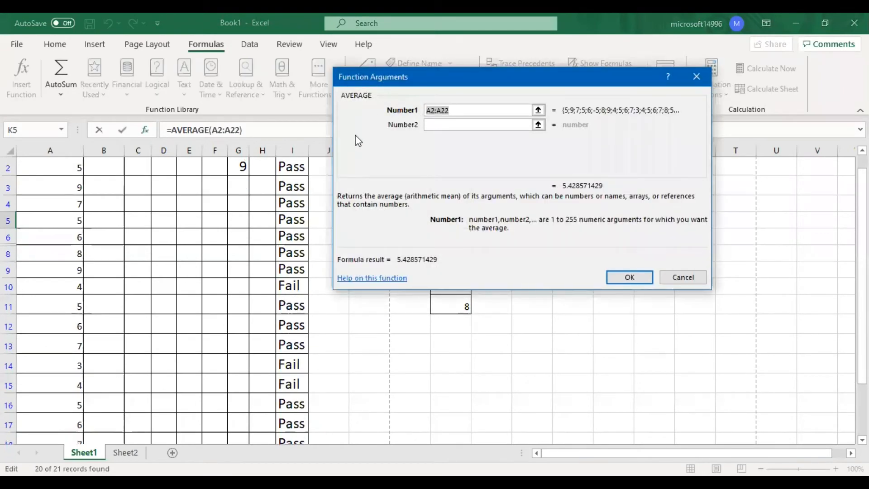
drag(692, 281, 623, 224)
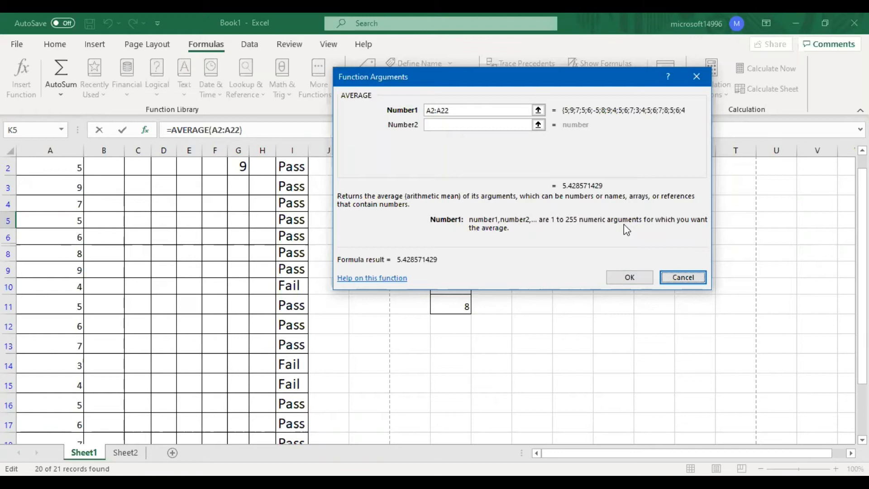
click(680, 274)
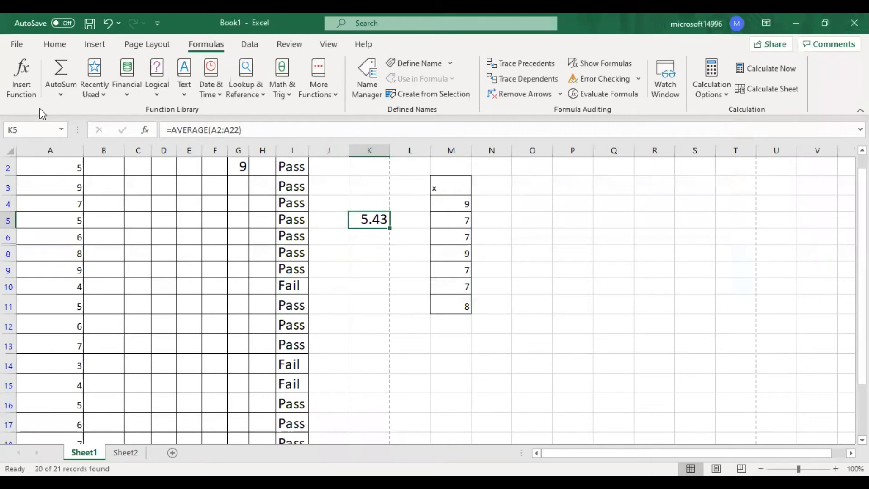
- Clear all the IF formulas from column I
click(287, 153)
click(288, 151)
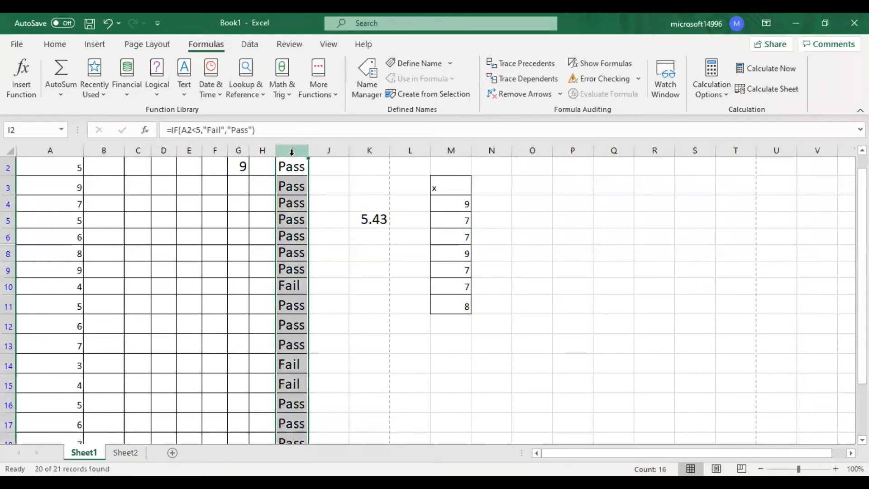
key(Delete)
key(Down)
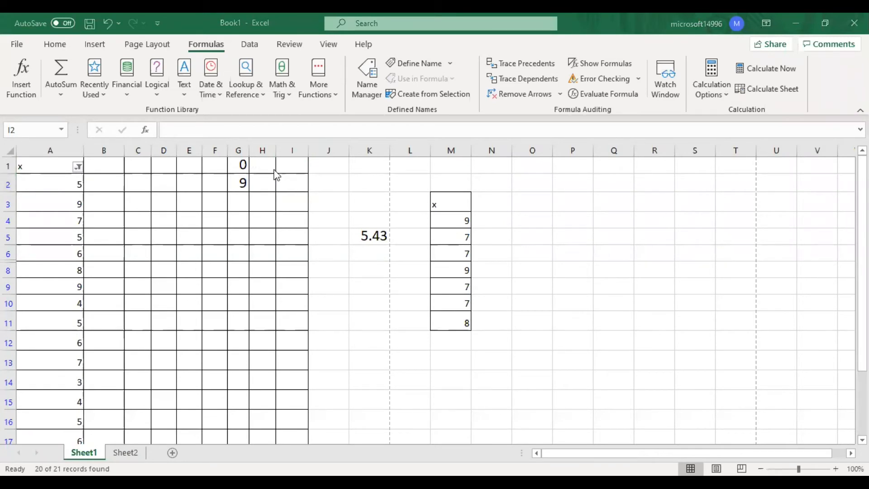
- Insert the IF function from the Logical category into cell I2
click(280, 177)
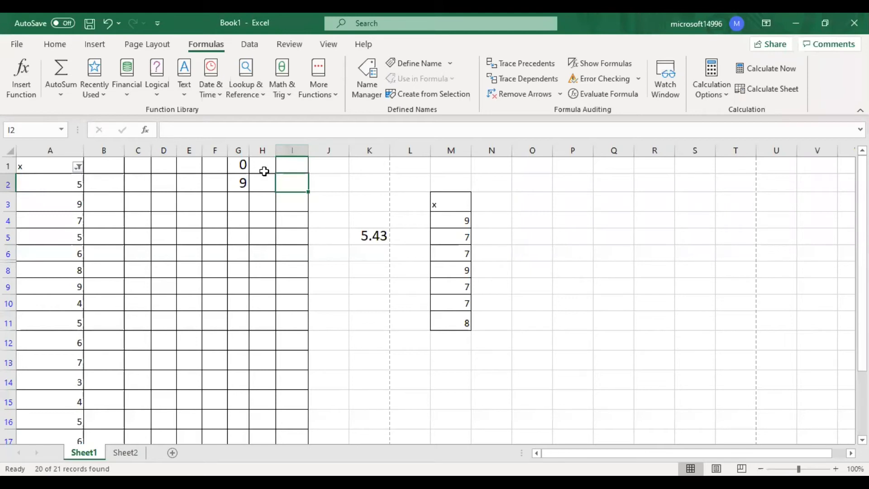
click(15, 80)
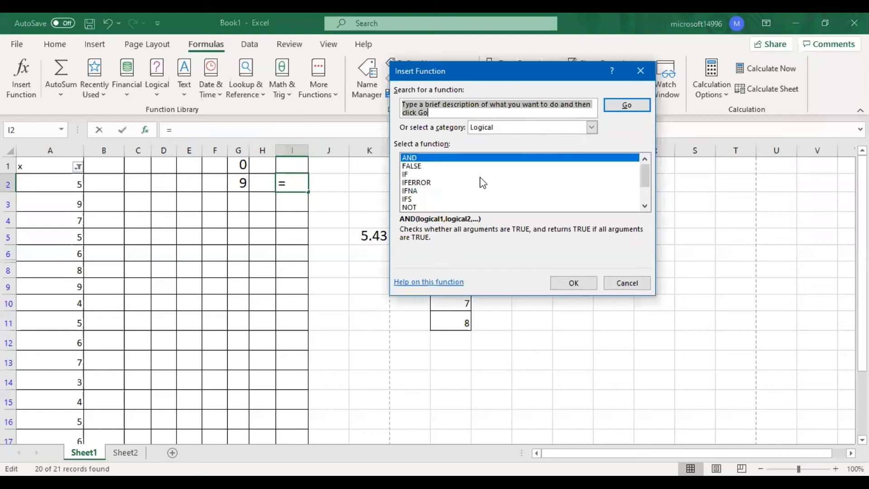
click(424, 175)
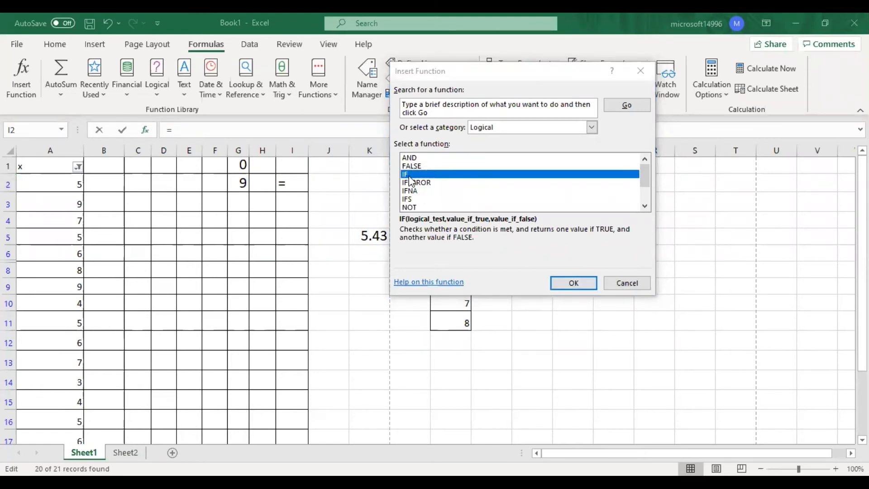
click(573, 285)
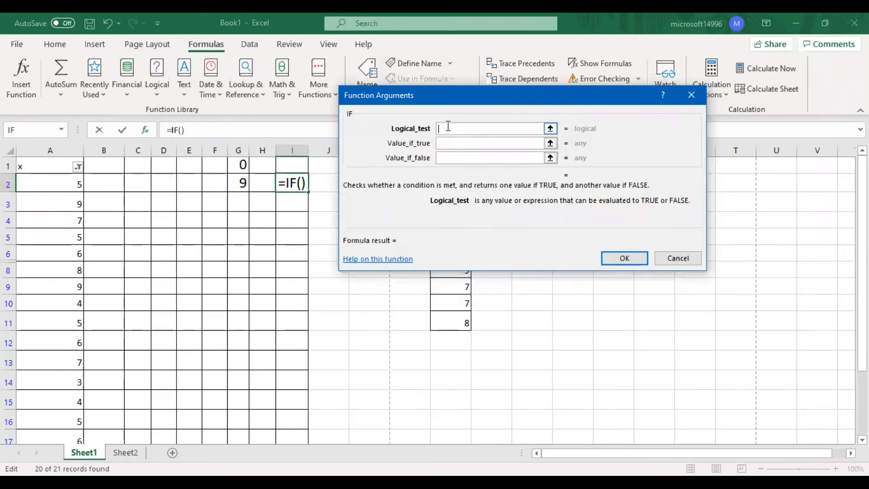
- Set the IF arguments in I2 to test A2 < 5, returning "Fail" if true and "Pass" if false, and apply them
text(A2)
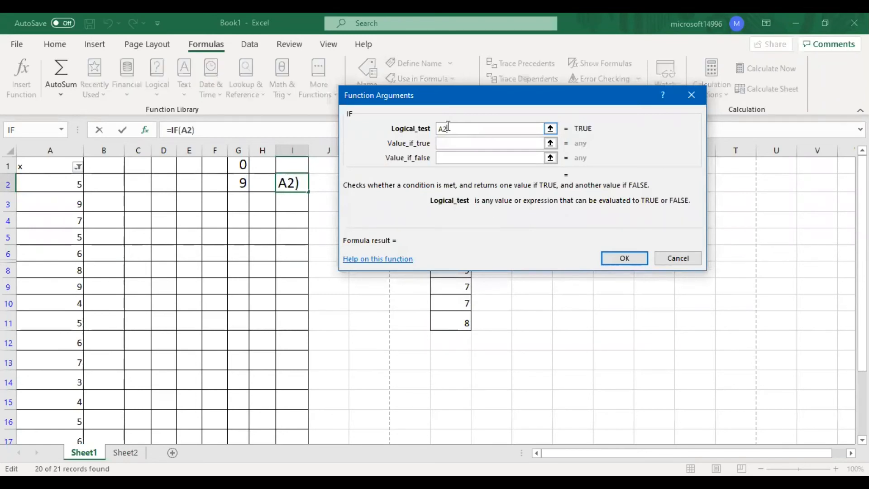
text( <5)
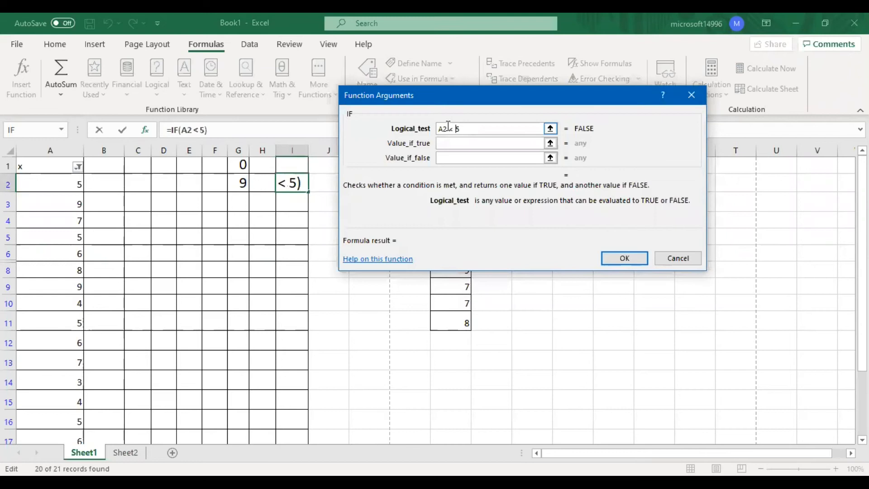
click(454, 145)
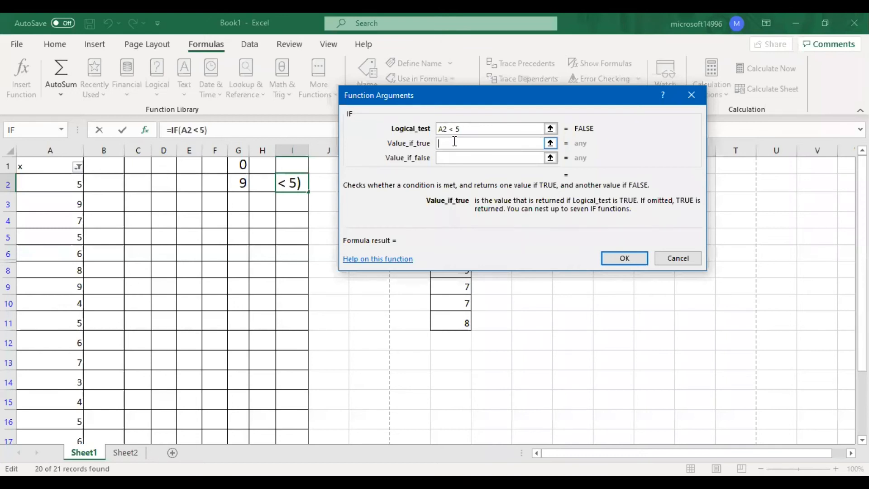
text(Fail)
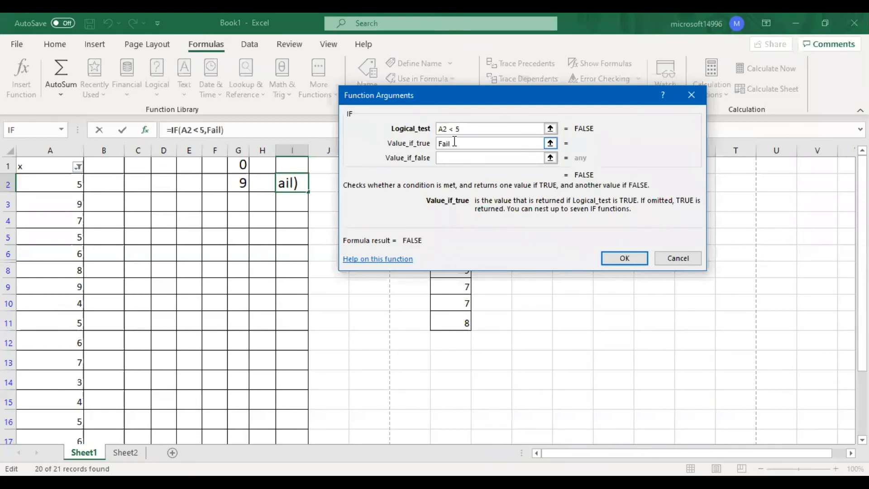
key(Tab)
click(463, 157)
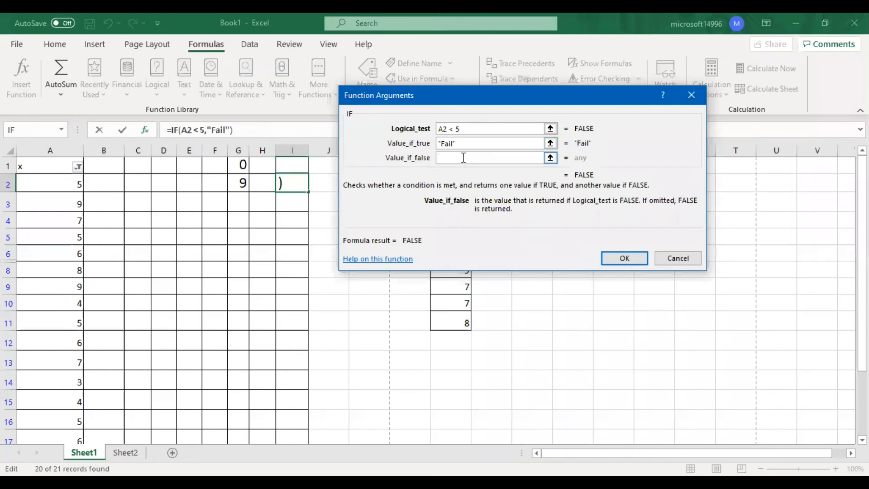
text(Pass)
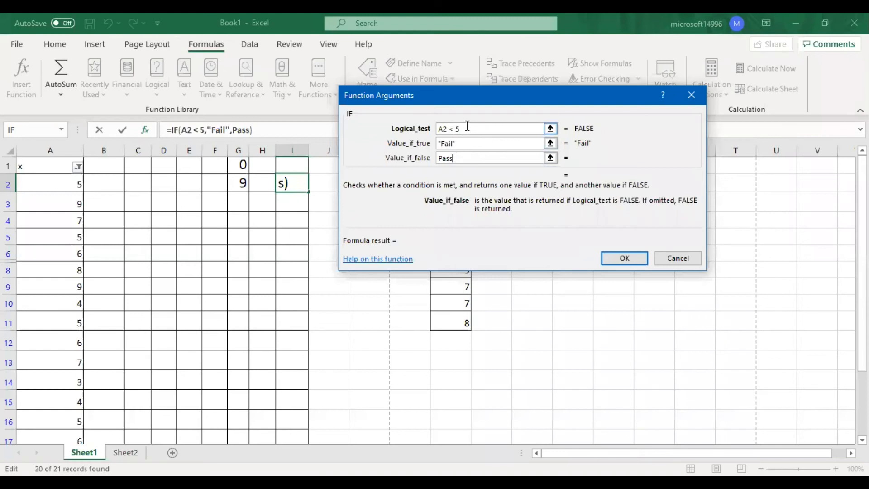
click(466, 127)
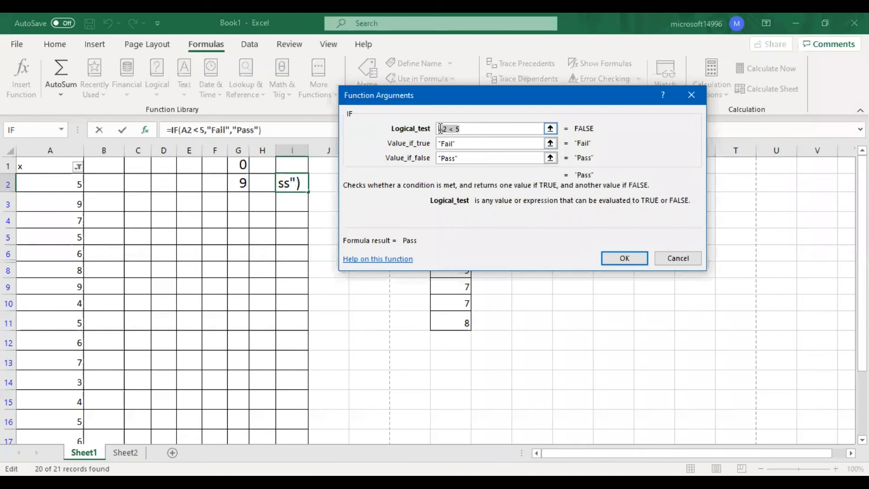
click(448, 143)
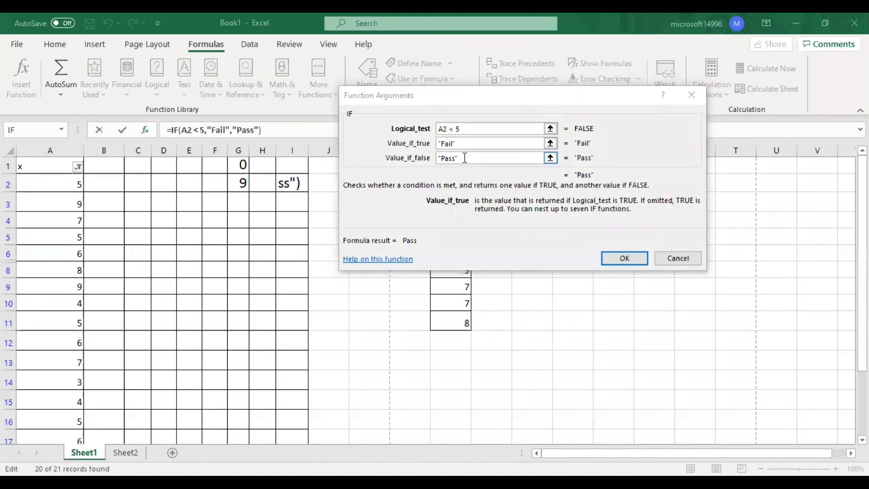
click(465, 159)
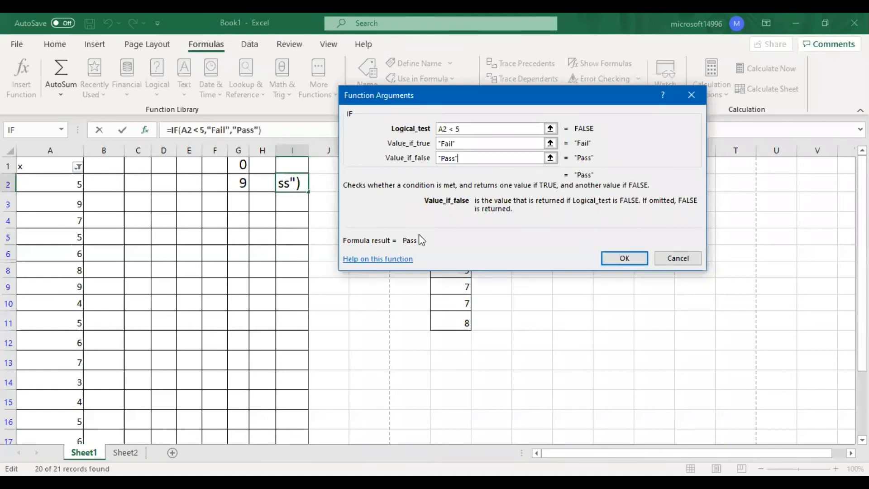
click(625, 258)
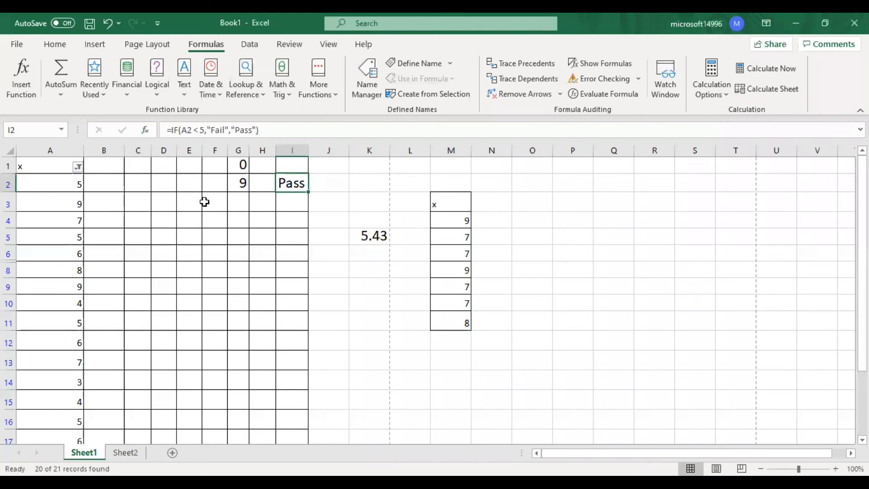
- Fill the IF formula from I2 down to row 22 and check the copied formulas in I10, I14 and I15
drag(309, 192, 296, 420)
click(291, 202)
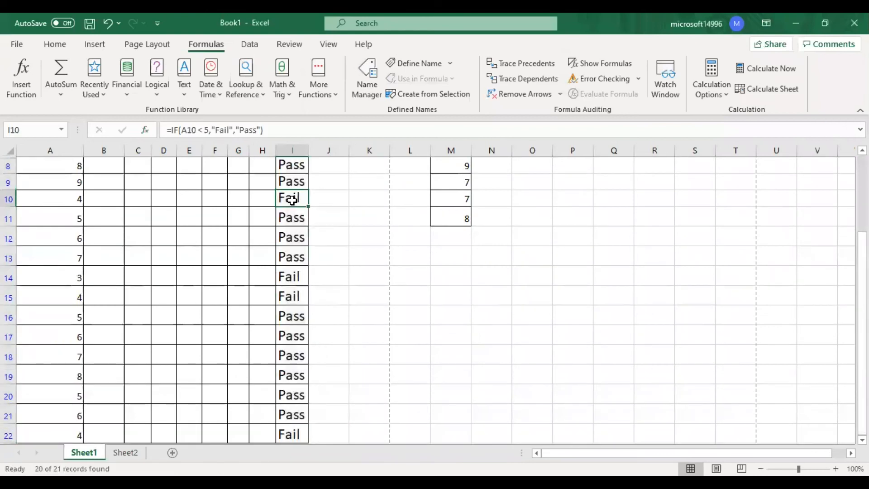
click(298, 277)
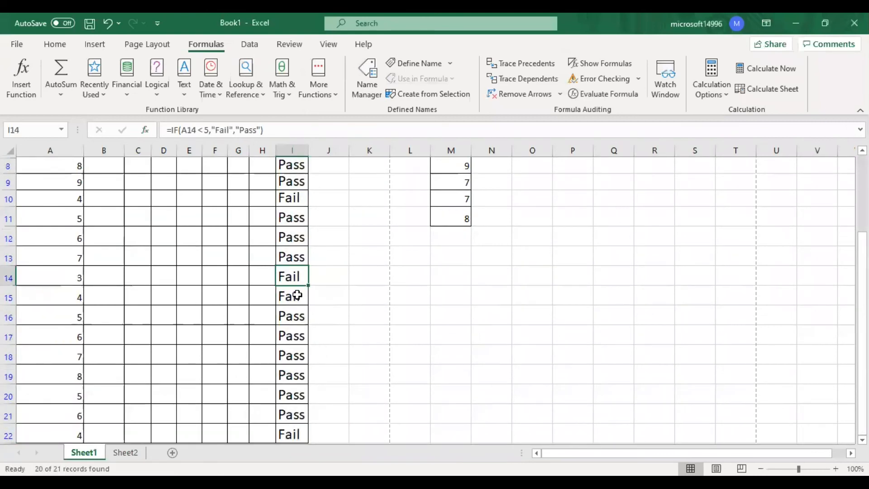
click(297, 295)
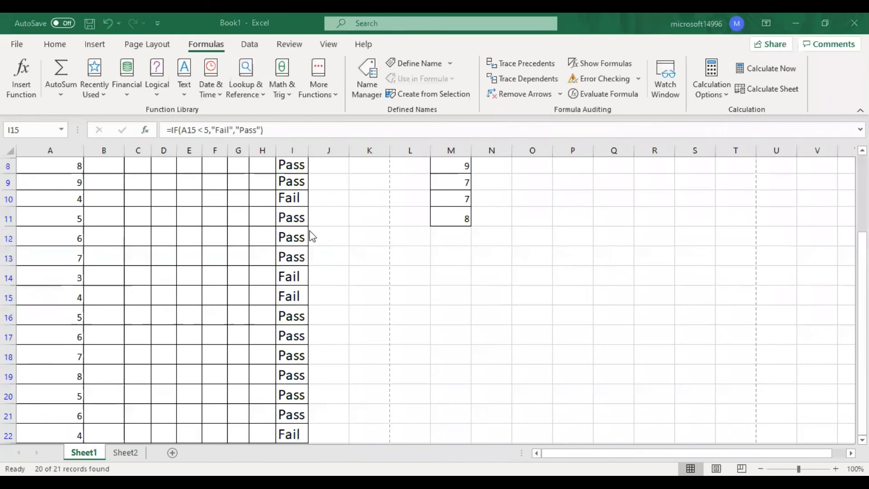
- Replace the Value_if_false argument in I2 with if(A2<8,"B", "Fail") and fill the nested formula down to I17
key(ctrl+Up)
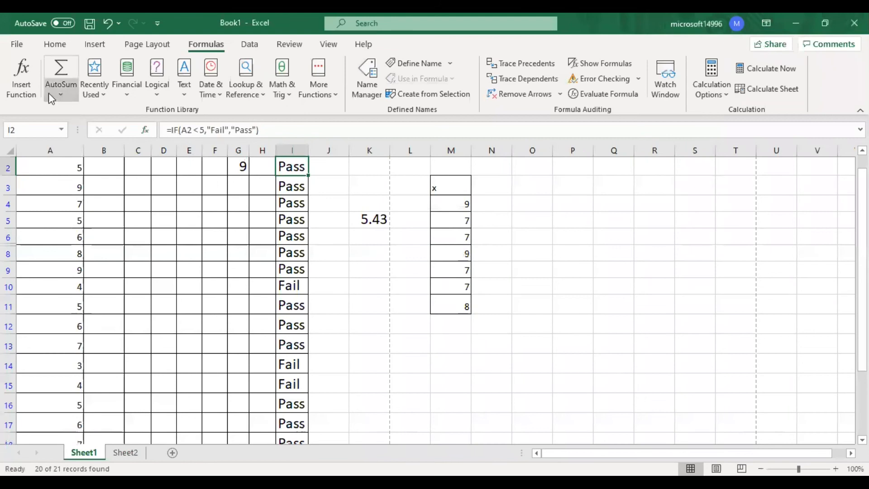
click(13, 80)
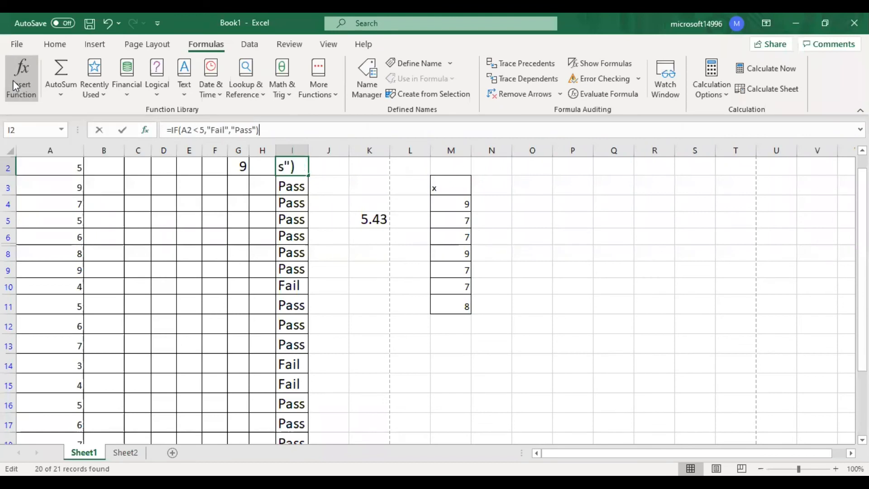
click(466, 130)
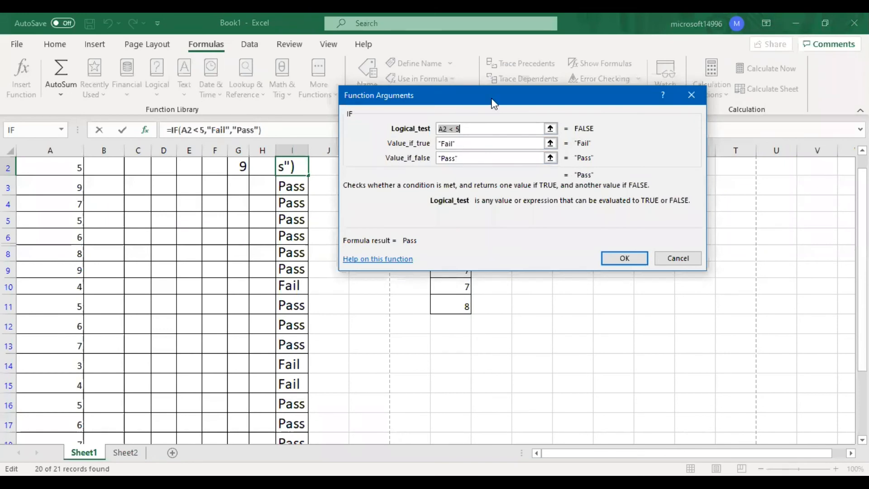
drag(493, 103, 528, 102)
click(503, 159)
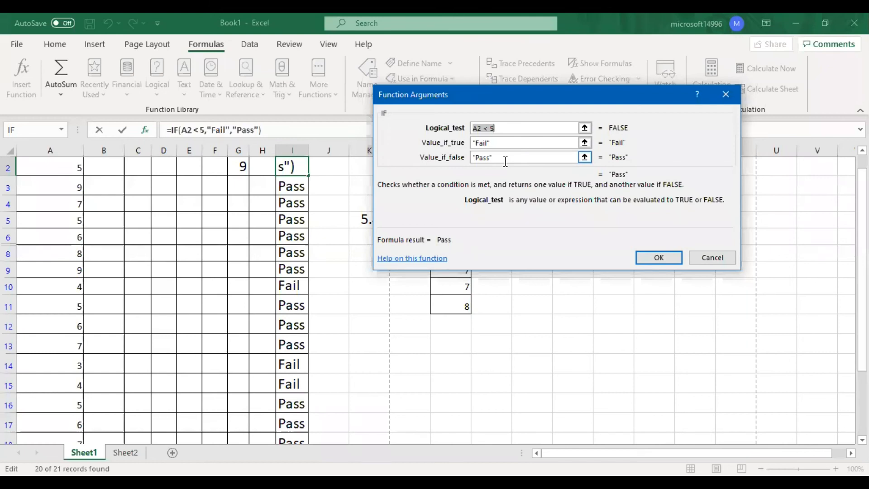
click(505, 158)
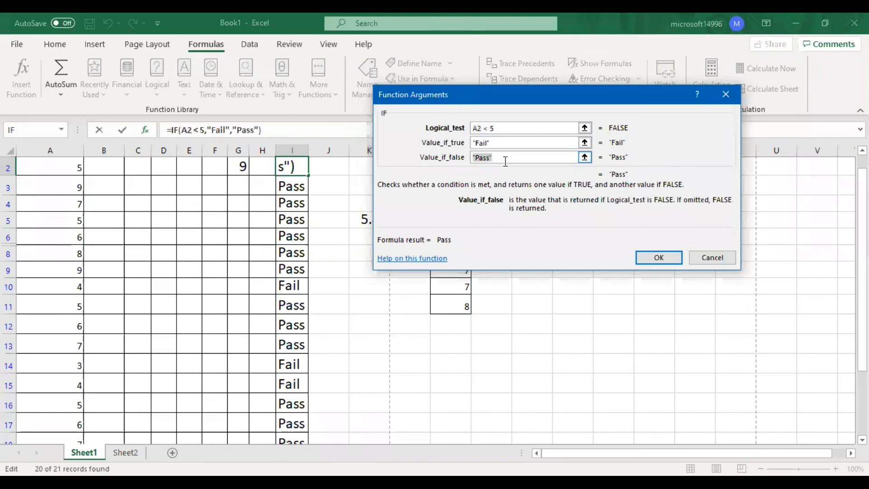
text(if()
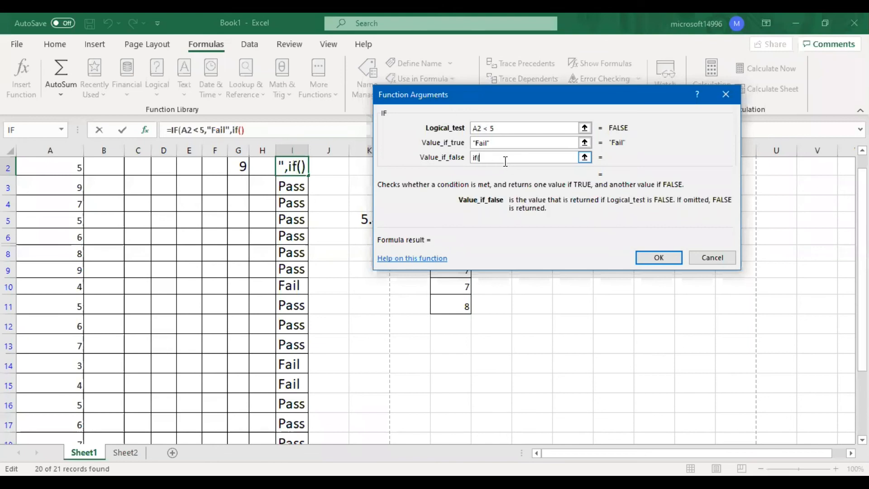
text(A2<8,"B")
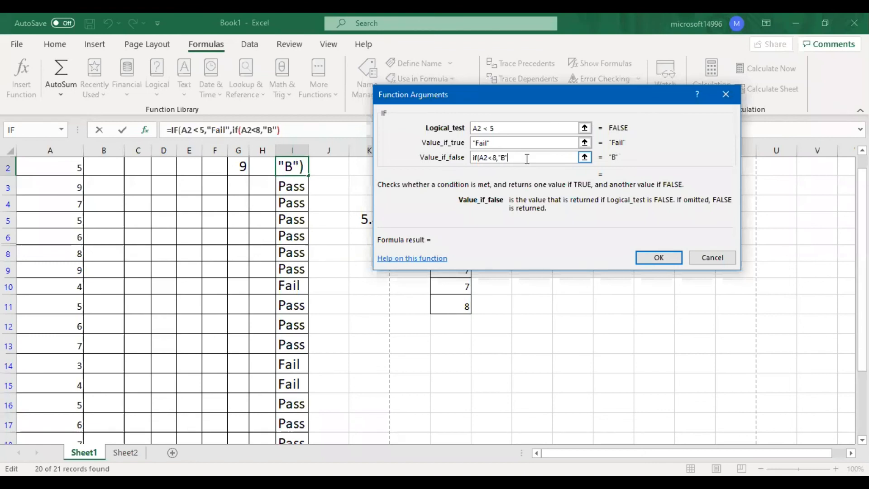
text(, "Fail"))
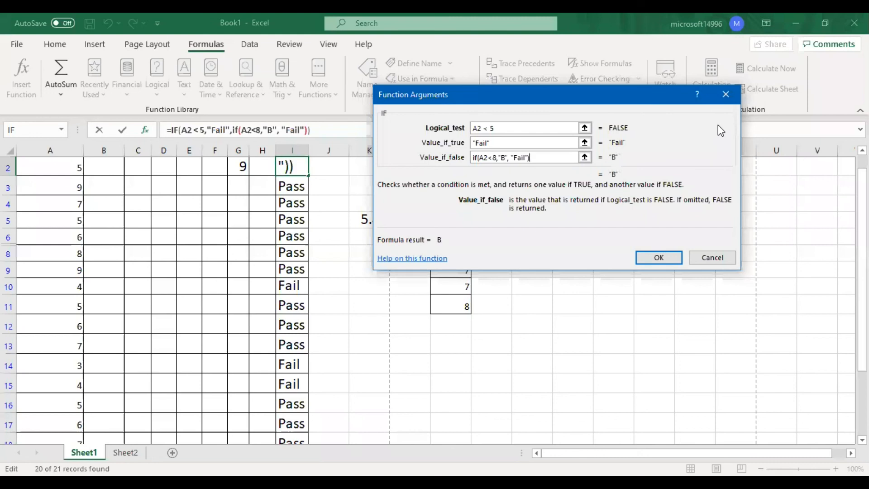
click(652, 257)
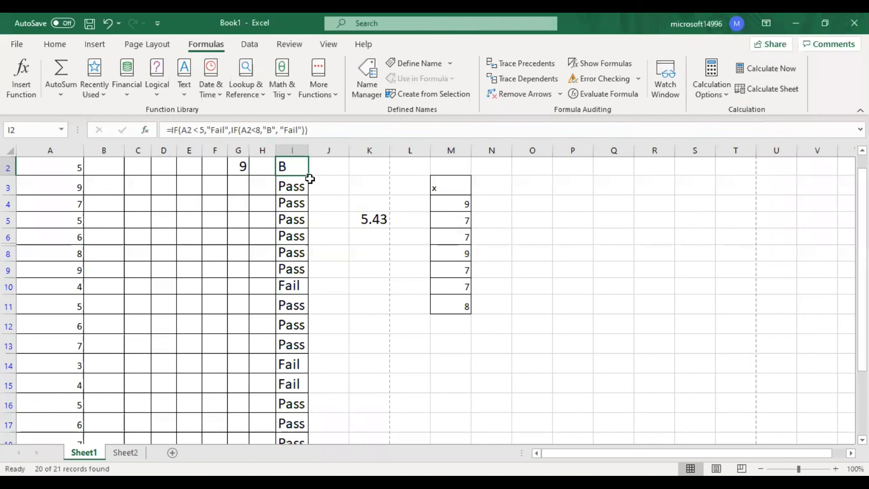
drag(310, 177, 306, 433)
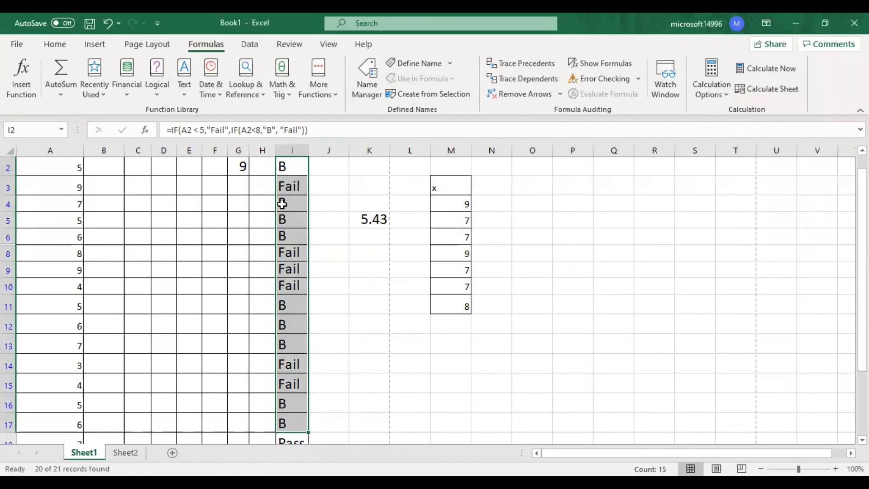
- Change the nested condition in I2 to A2>8 and fill the revised formula down to I6
click(255, 131)
key(BackSpace)
text(>)
key(Return)
click(301, 171)
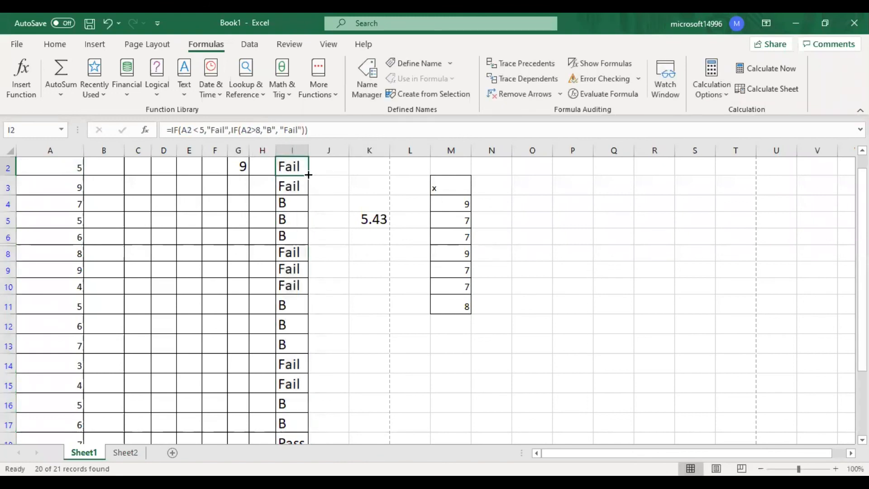
double_click(309, 175)
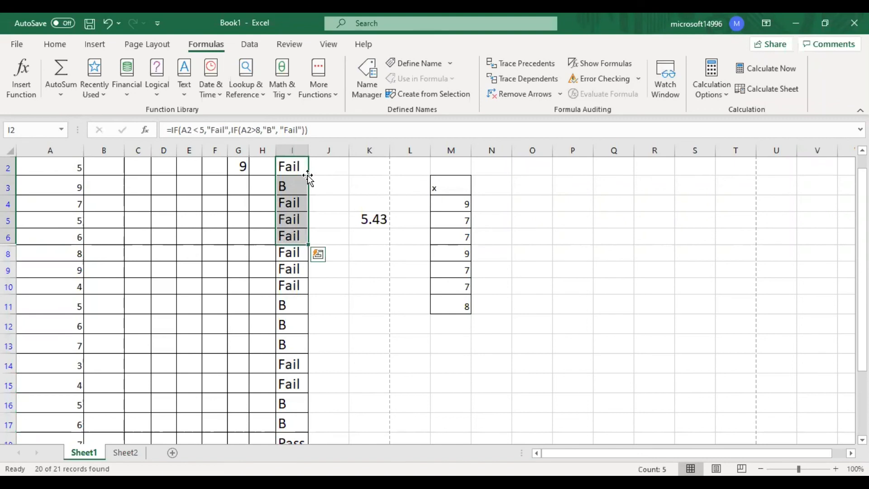
- Select the entire nested IF formula of cell I2 for editing
drag(317, 130, 164, 138)
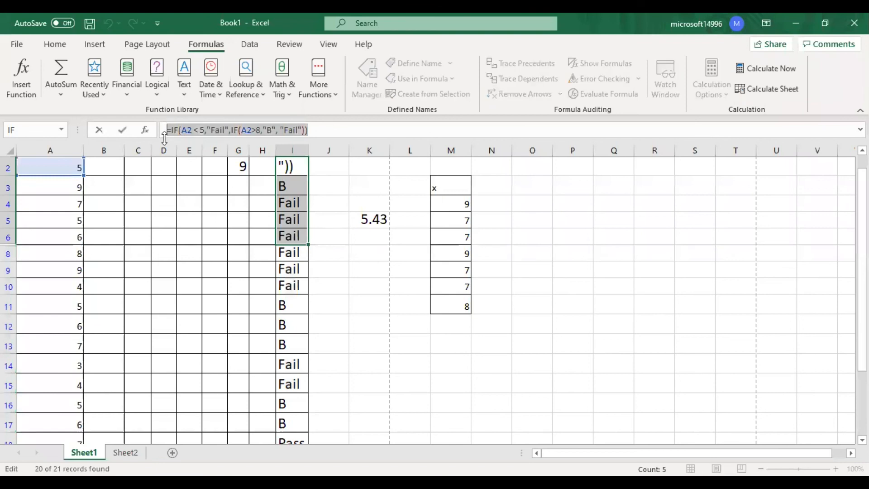